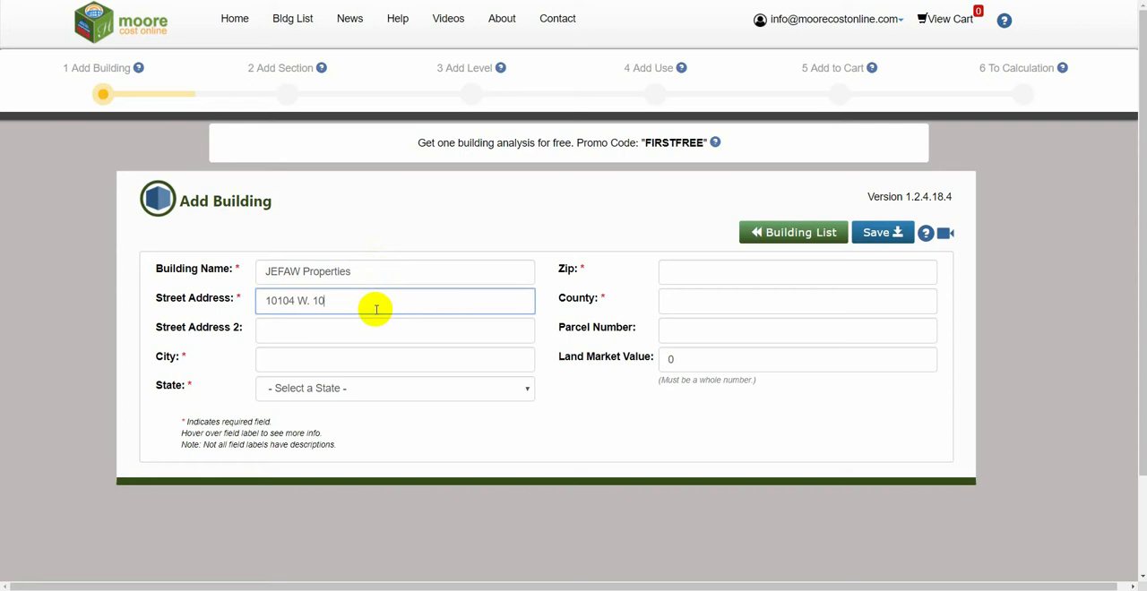
# Step: Complete the building's street address, enter its city, and choose KS - Kansas as the state
pyautogui.click(370, 359)
pyautogui.write('Overl')
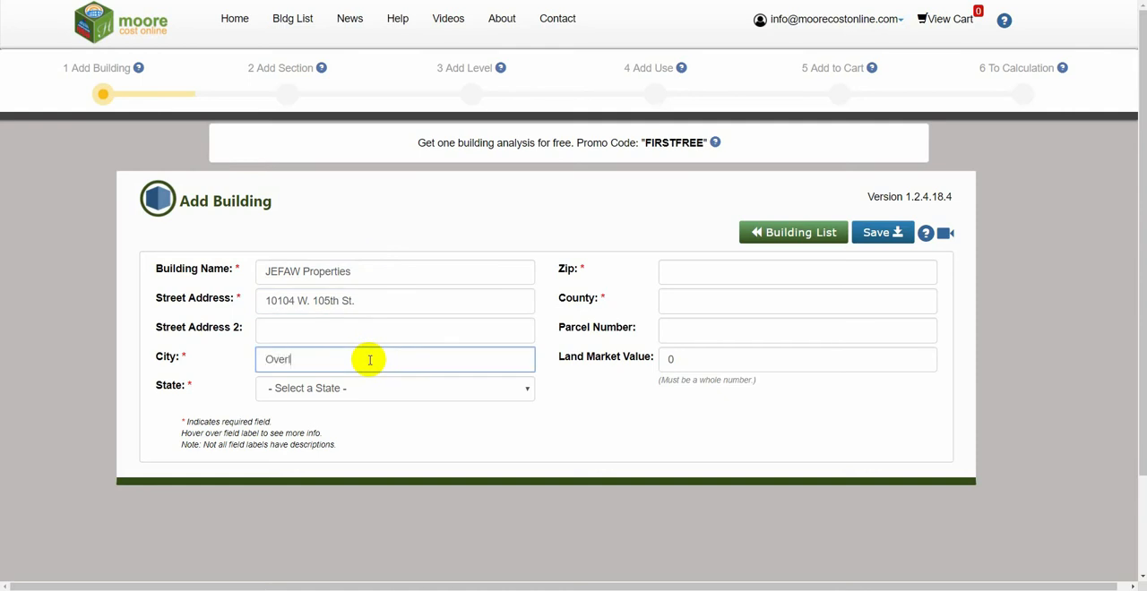
pyautogui.write('and Park')
pyautogui.click(368, 399)
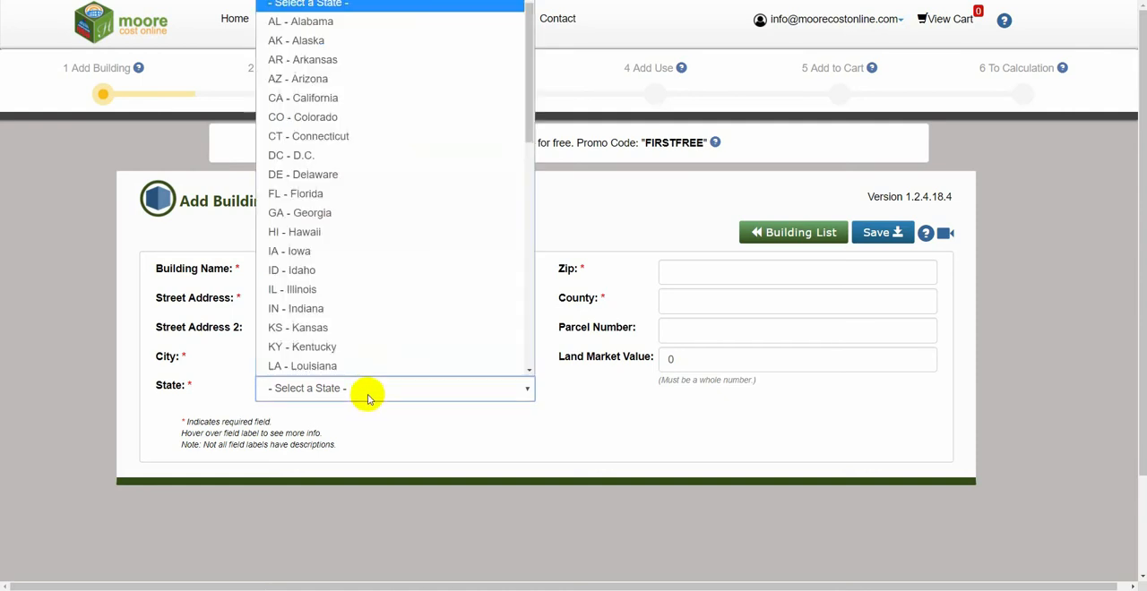
pyautogui.click(363, 328)
# Step: Enter the building's zip code and set the county to Johnson
pyautogui.click(723, 277)
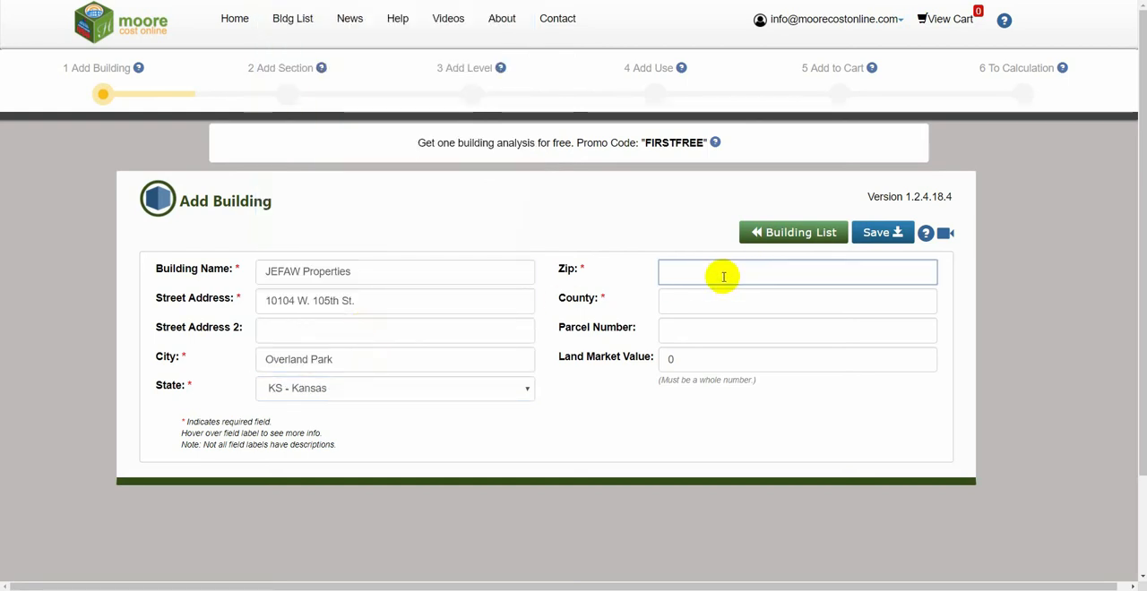
pyautogui.write('66212')
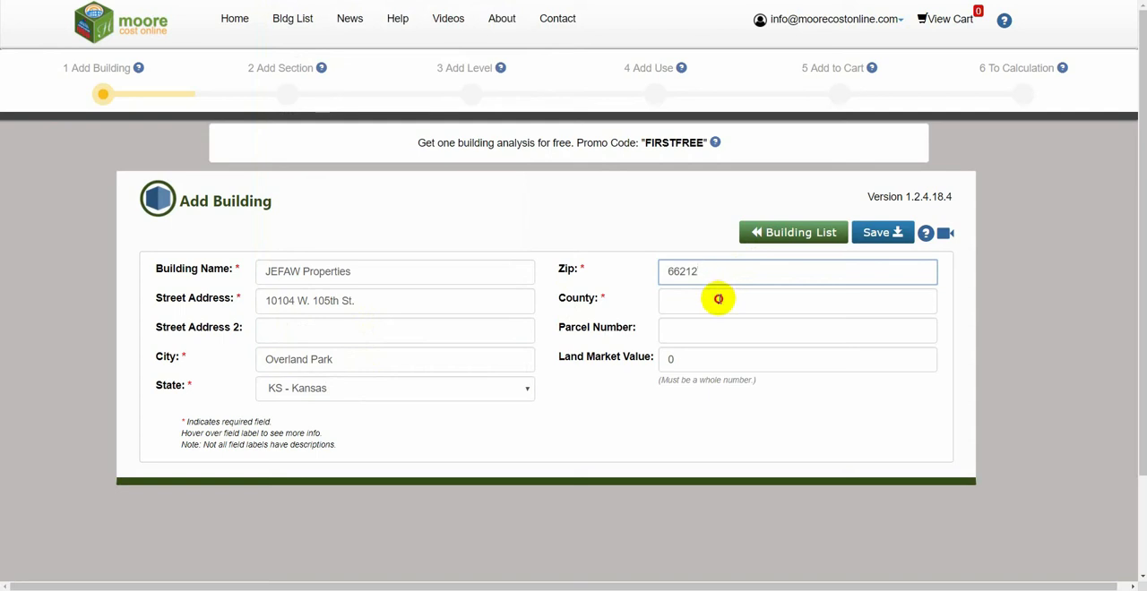
pyautogui.click(719, 299)
pyautogui.write('J')
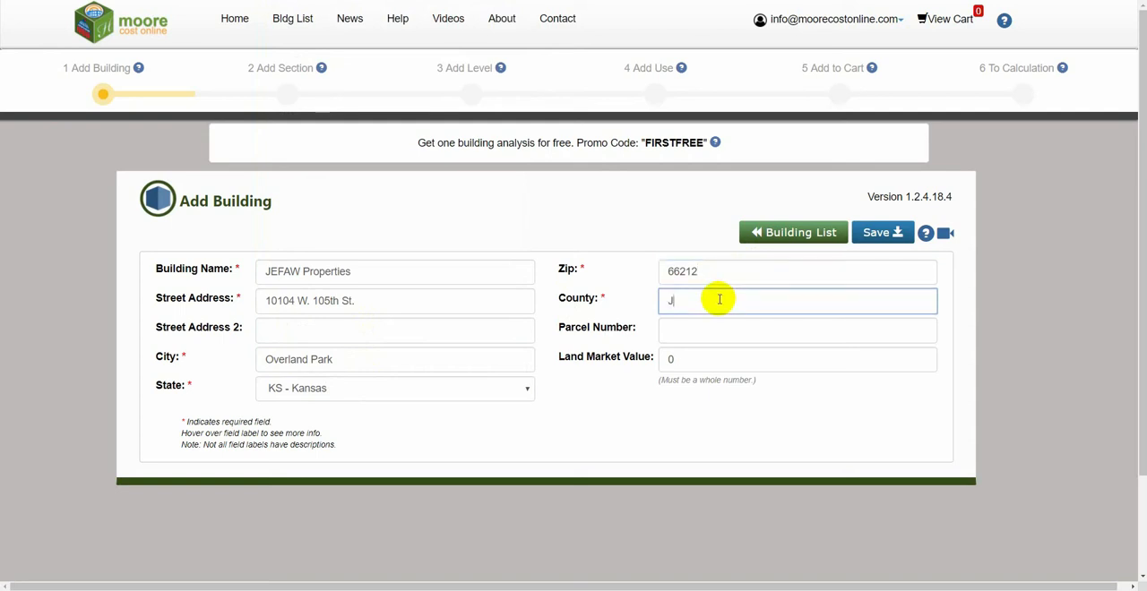
pyautogui.write('ohnson')
# Step: Fill in the building's parcel number
pyautogui.click(707, 331)
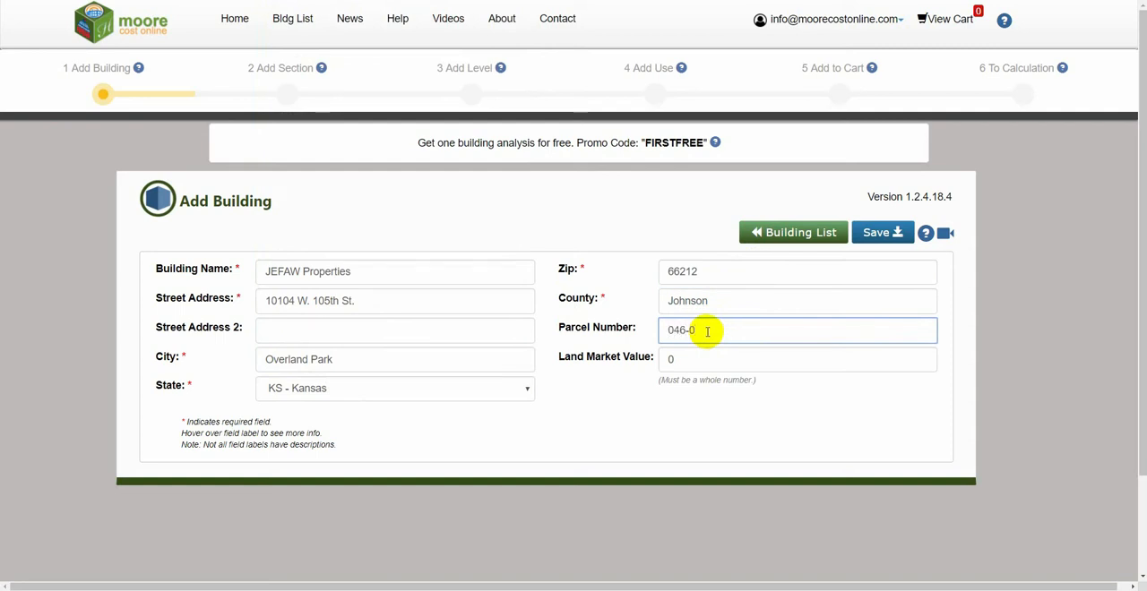
pyautogui.write('046-081-12-0-20-04-009')
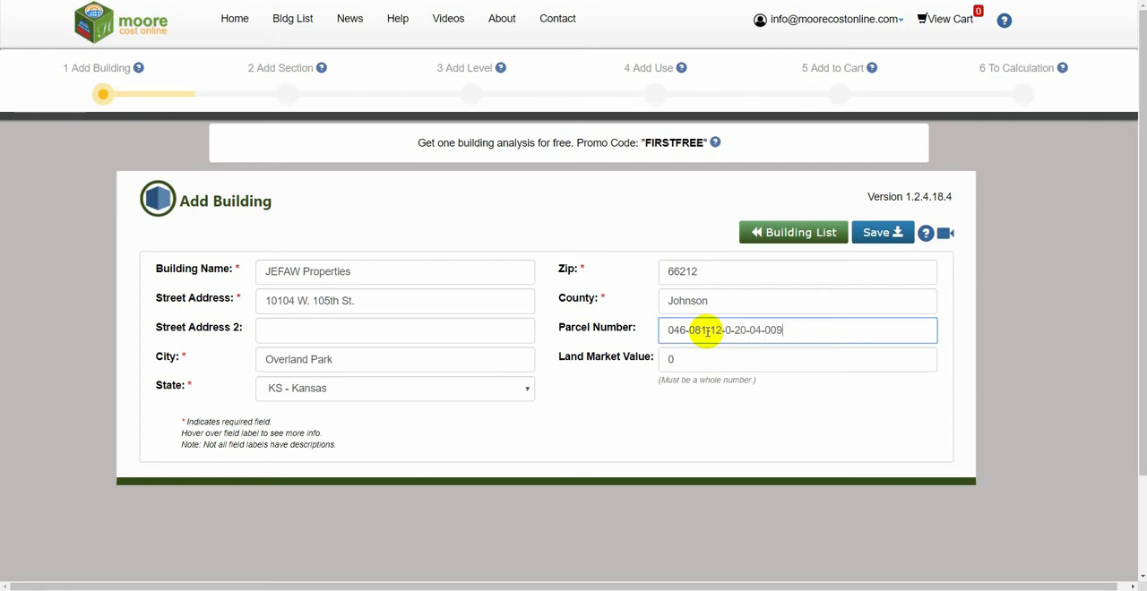
pyautogui.write('.00-0')
# Step: Set the land market value to 172930 and save the building details
pyautogui.click(851, 362)
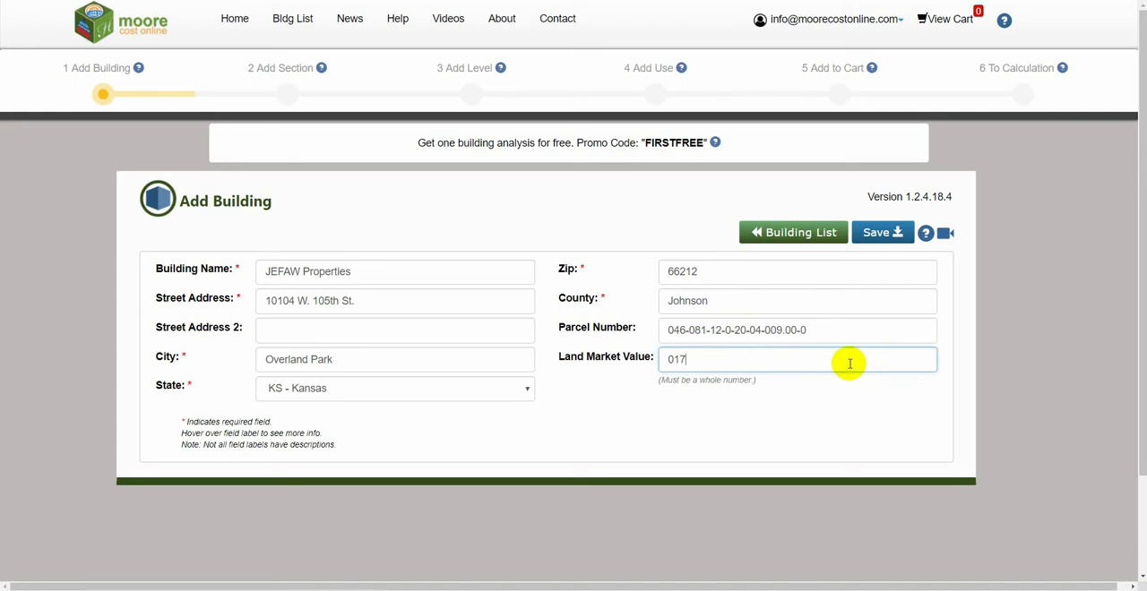
pyautogui.write('172930')
pyautogui.click(890, 242)
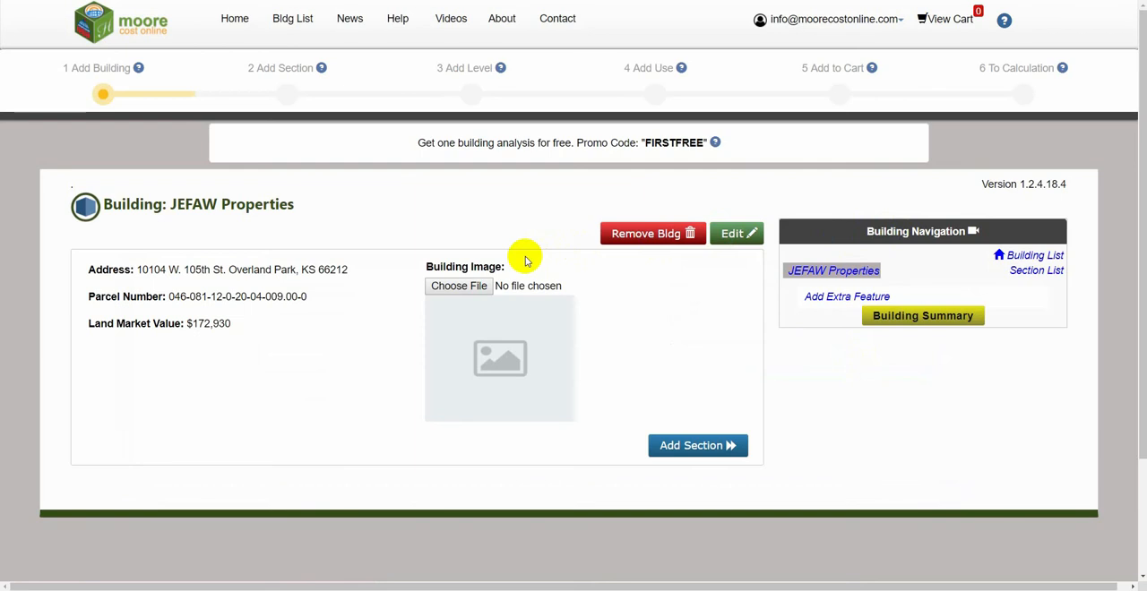
# Step: Upload the file 105 Picture as the building image
pyautogui.click(484, 285)
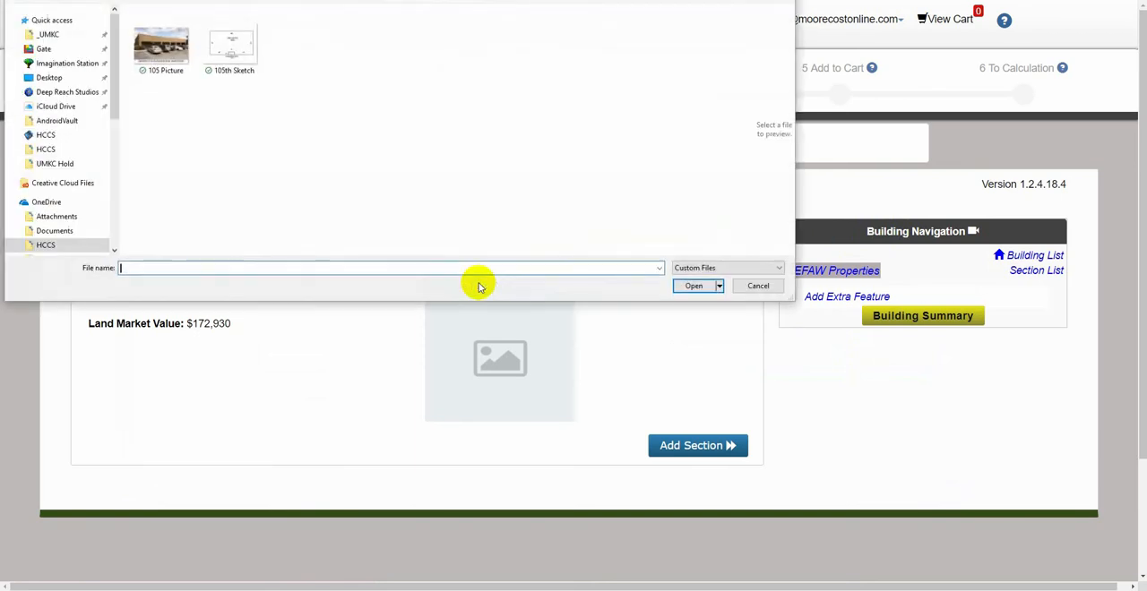
pyautogui.doubleClick(156, 49)
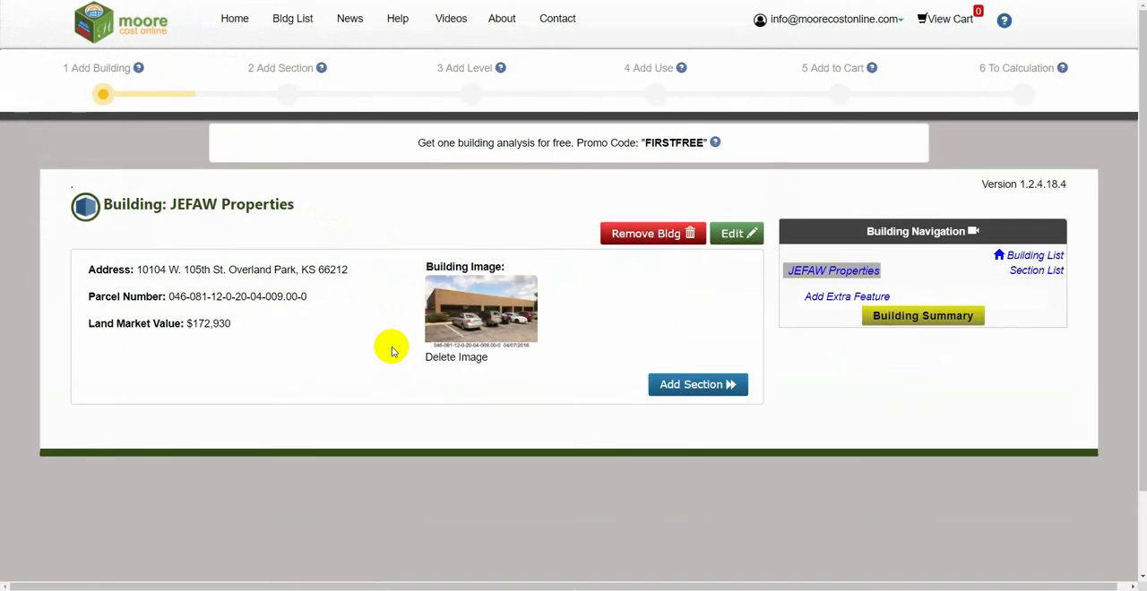
# Step: Add a section to the building and name it Main Section
pyautogui.click(708, 387)
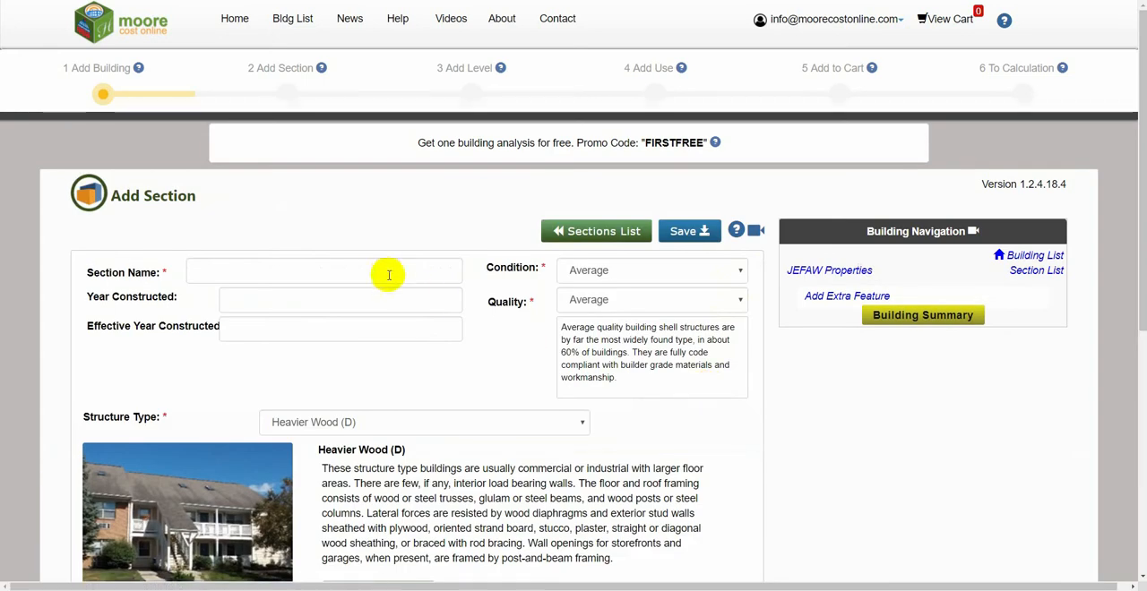
pyautogui.click(374, 270)
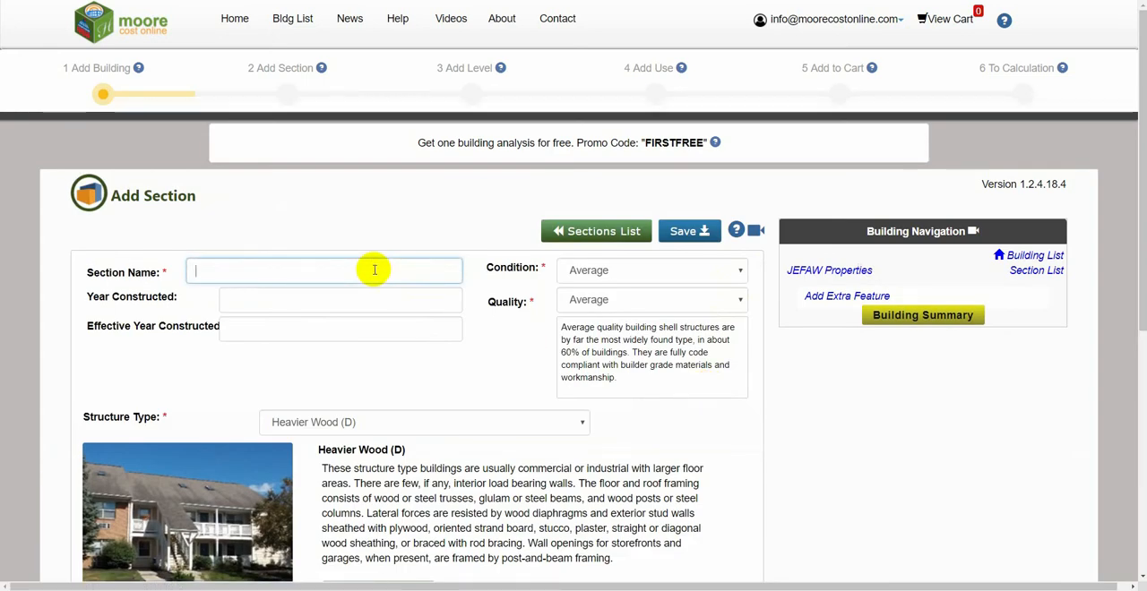
pyautogui.write('Main Section')
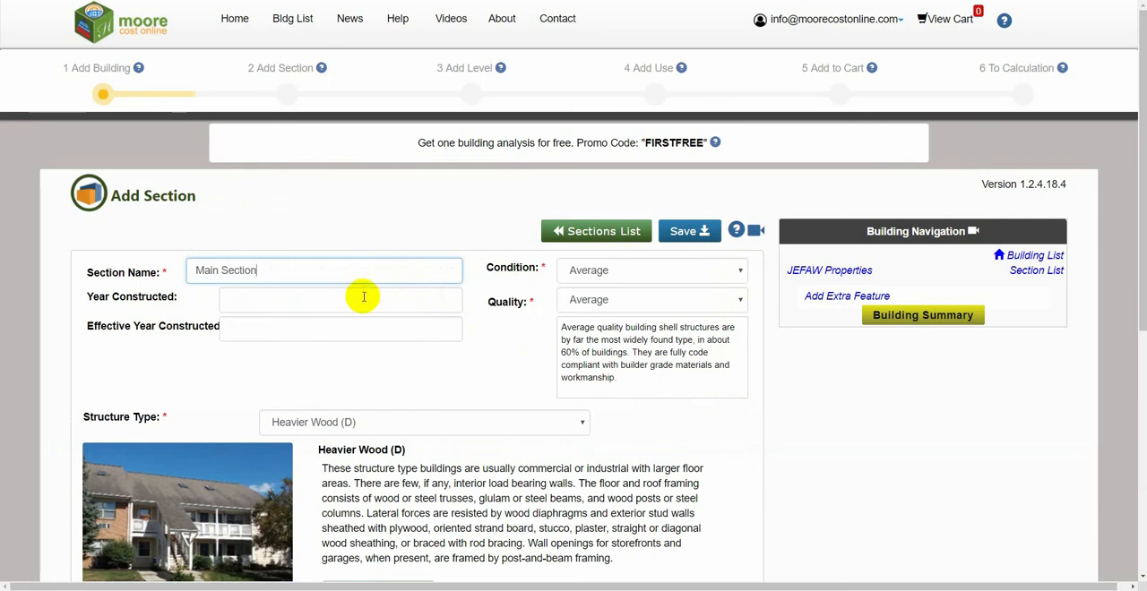
pyautogui.click(361, 298)
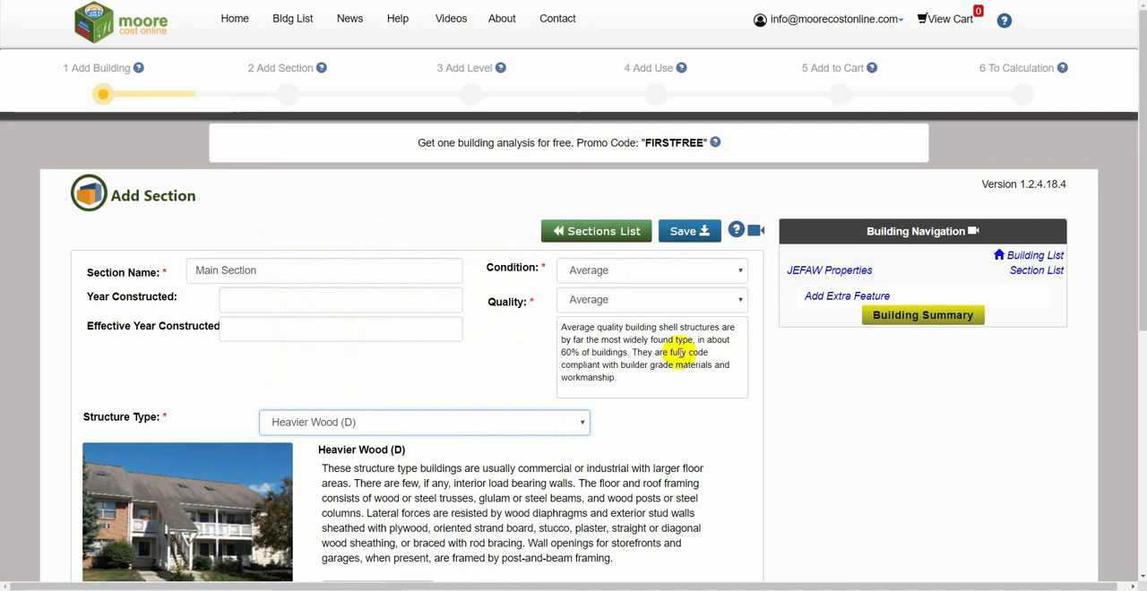
# Step: Set the section's structure type to Unreinf Masonry (C) and save the section
pyautogui.click(578, 423)
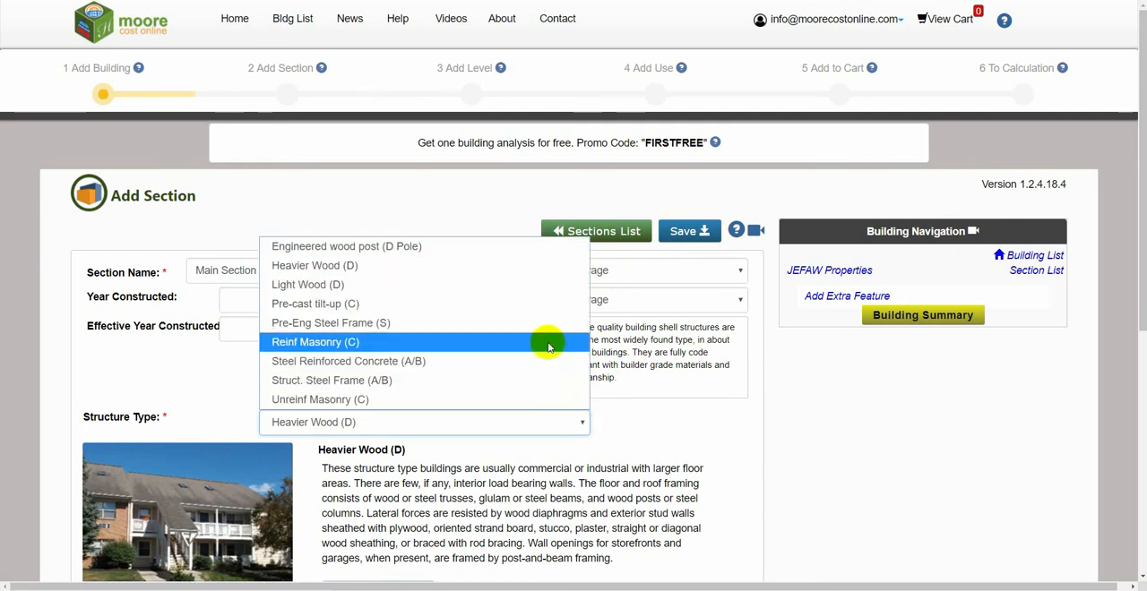
pyautogui.click(530, 400)
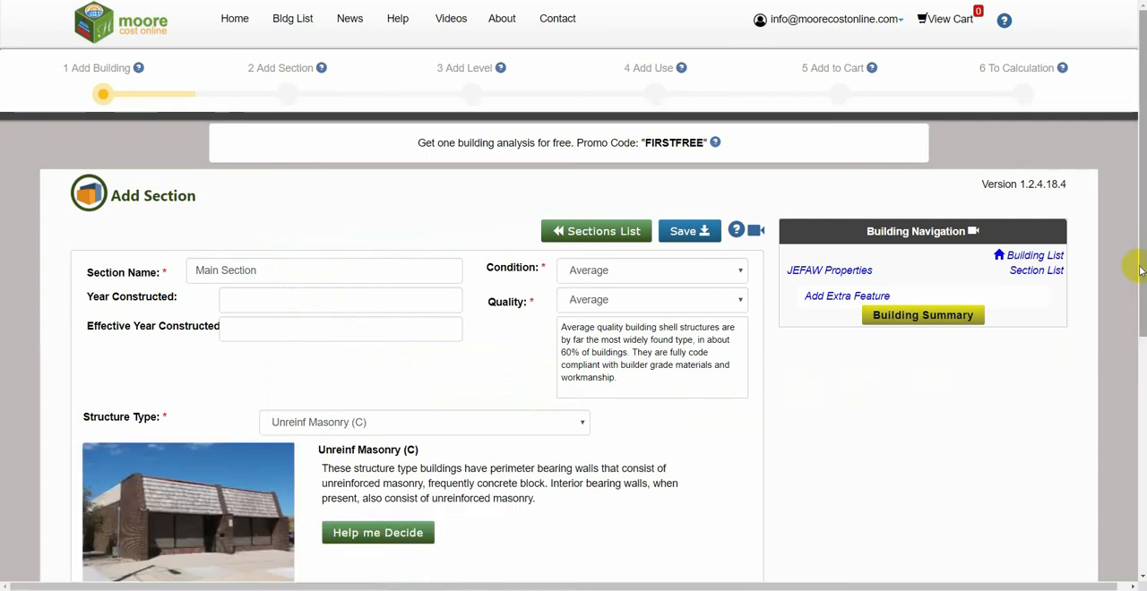
pyautogui.moveTo(1140, 271); pyautogui.dragTo(1140, 428)
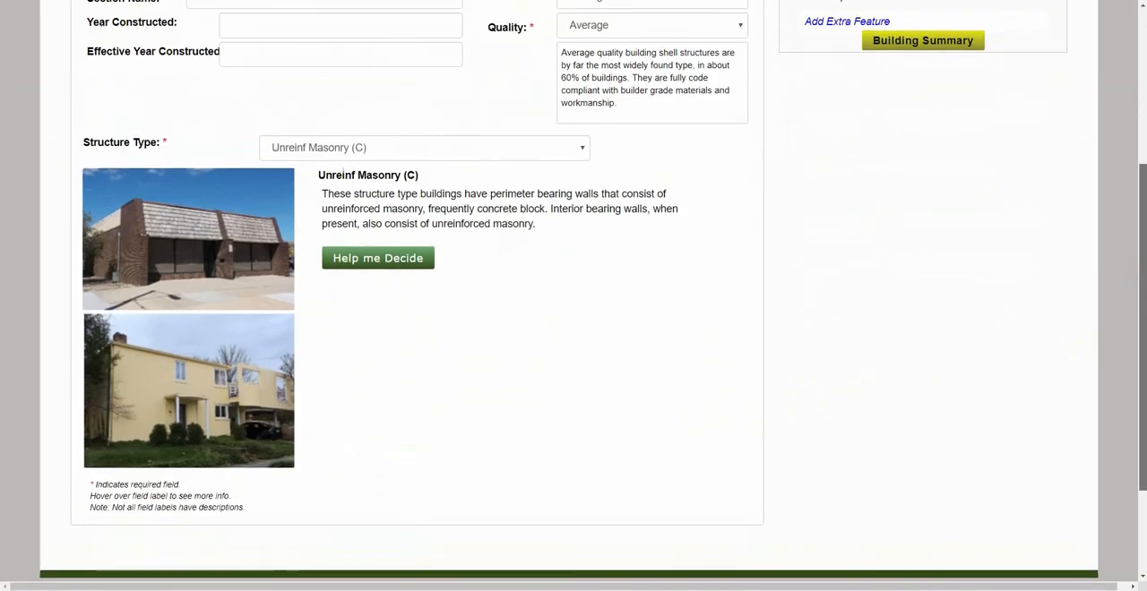
pyautogui.scroll(3, 573, 296)
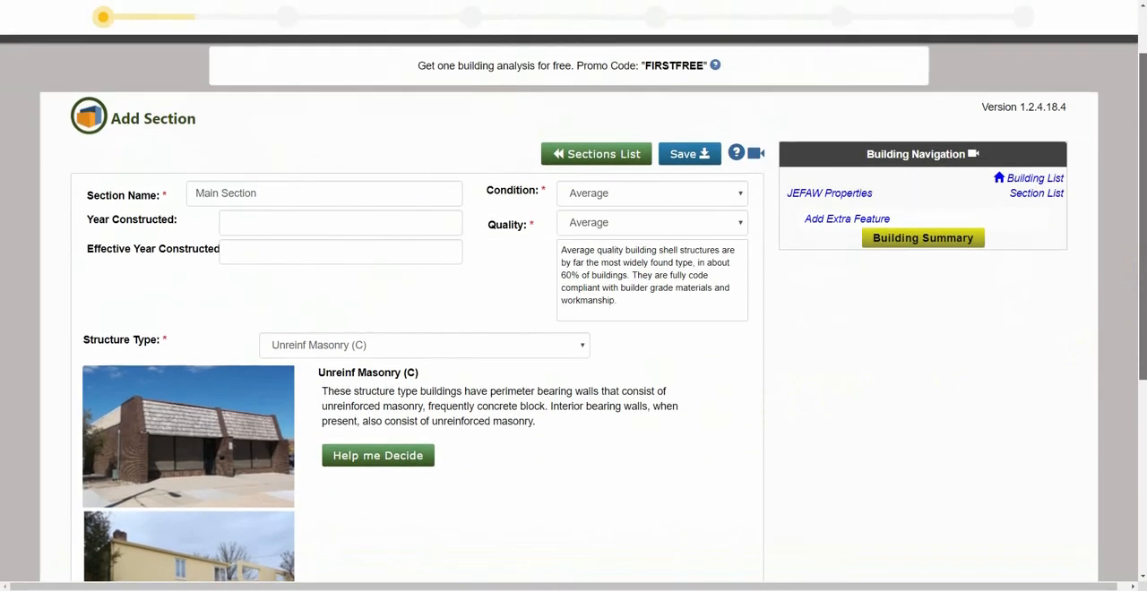
pyautogui.click(688, 172)
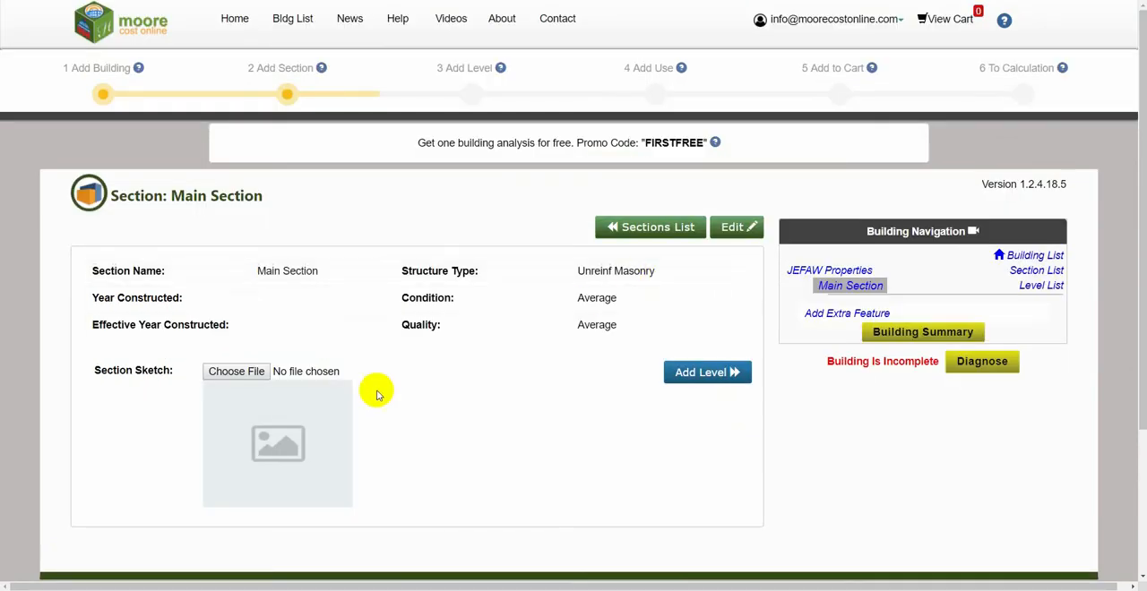
# Step: Upload the file 105th Sketch as the section sketch
pyautogui.click(231, 373)
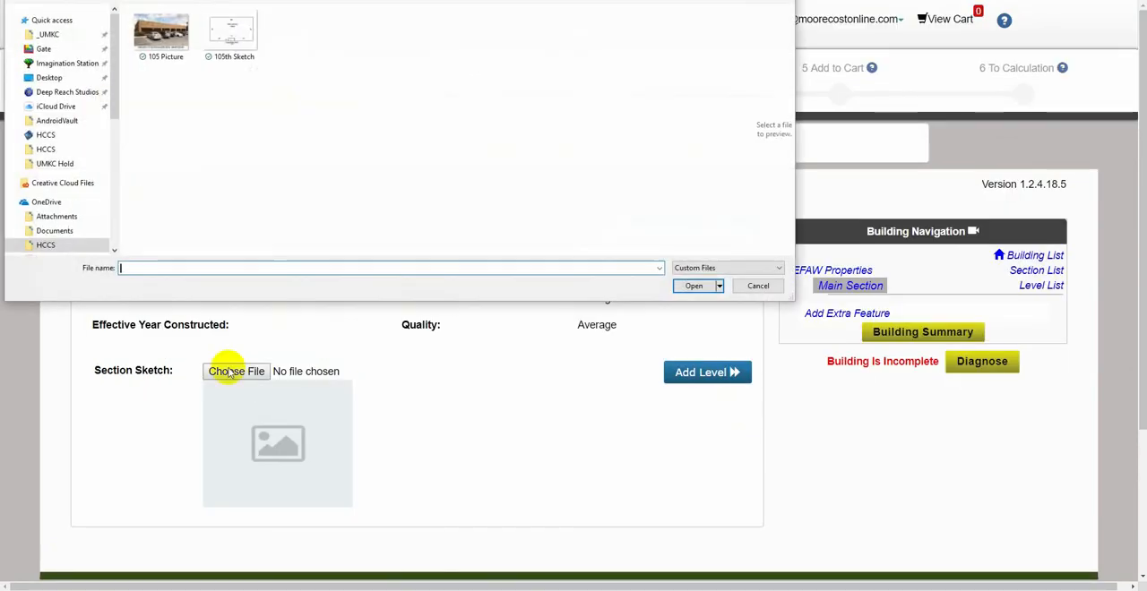
pyautogui.doubleClick(235, 36)
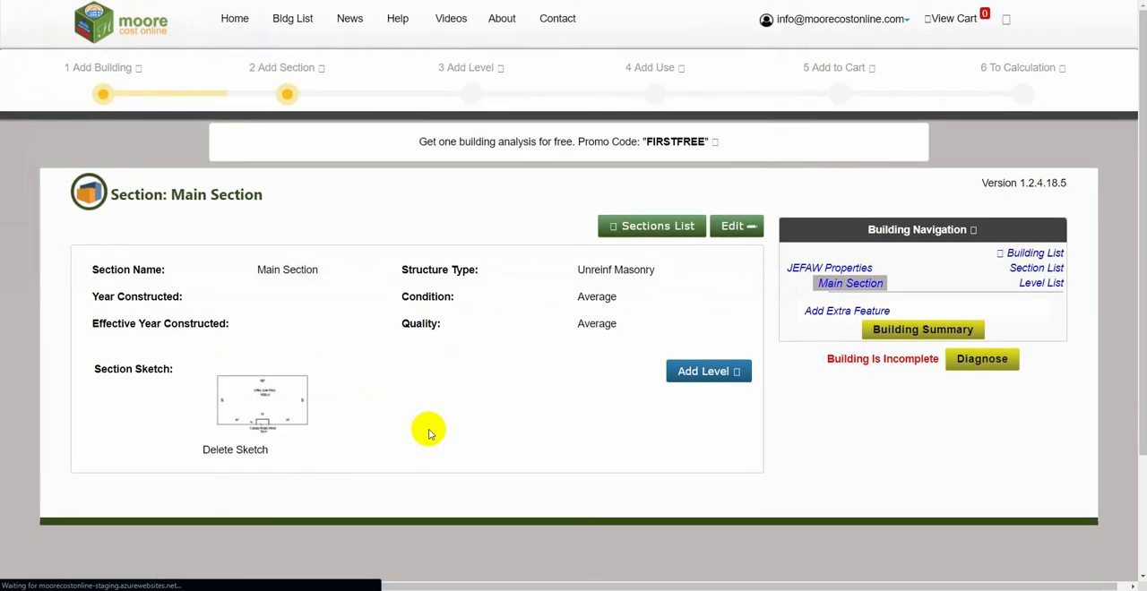
# Step: Add a level named First to the section, with 5526 square feet and a perimeter of 326
pyautogui.click(699, 373)
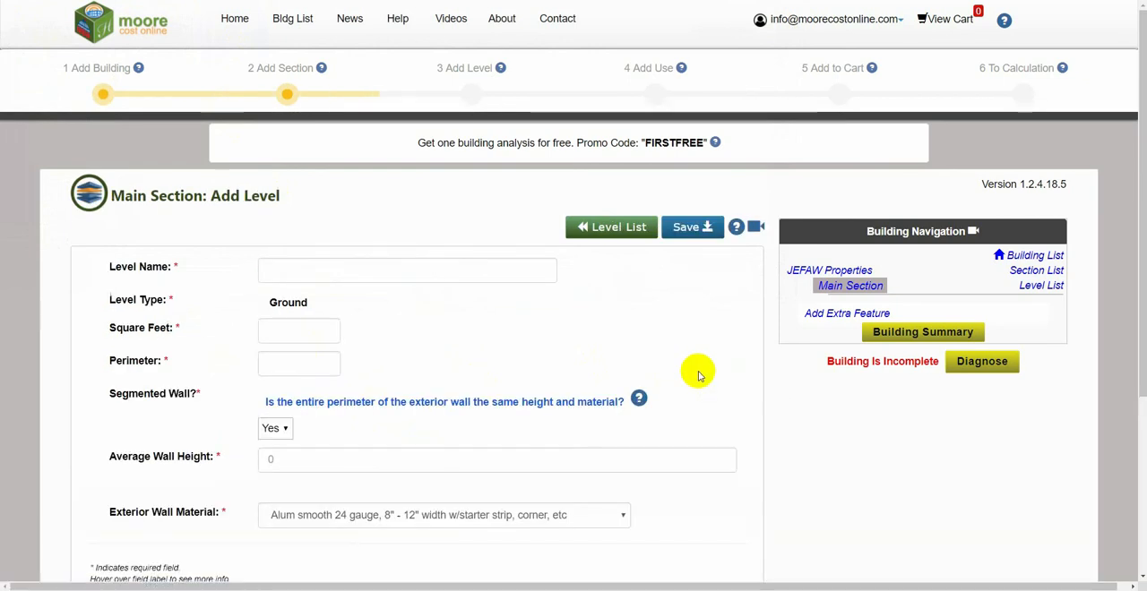
pyautogui.click(470, 269)
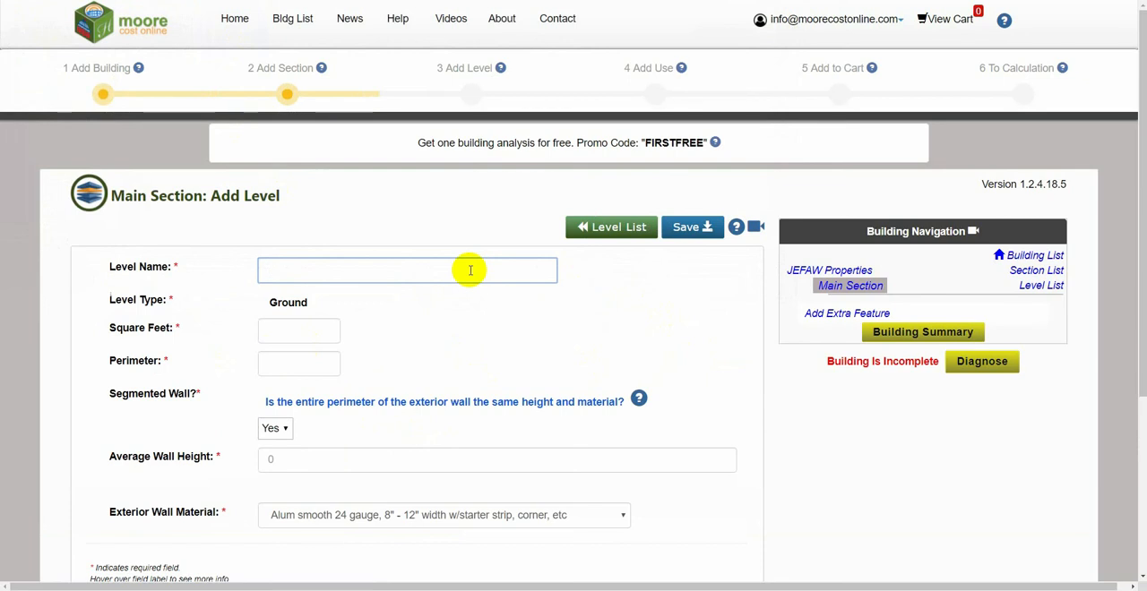
pyautogui.write('First')
pyautogui.click(321, 332)
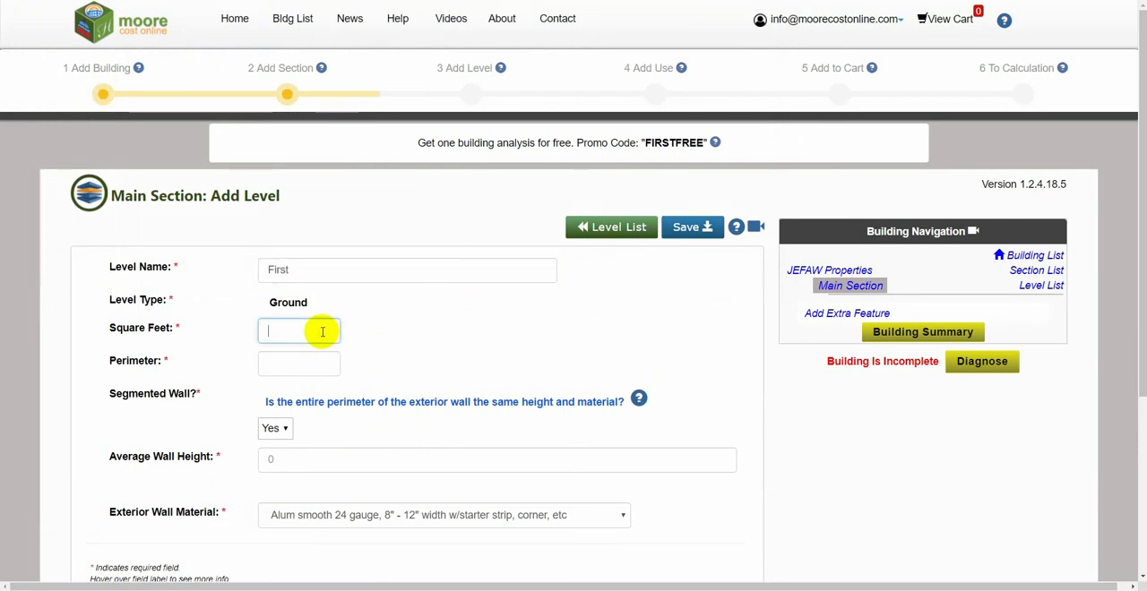
pyautogui.write('5526')
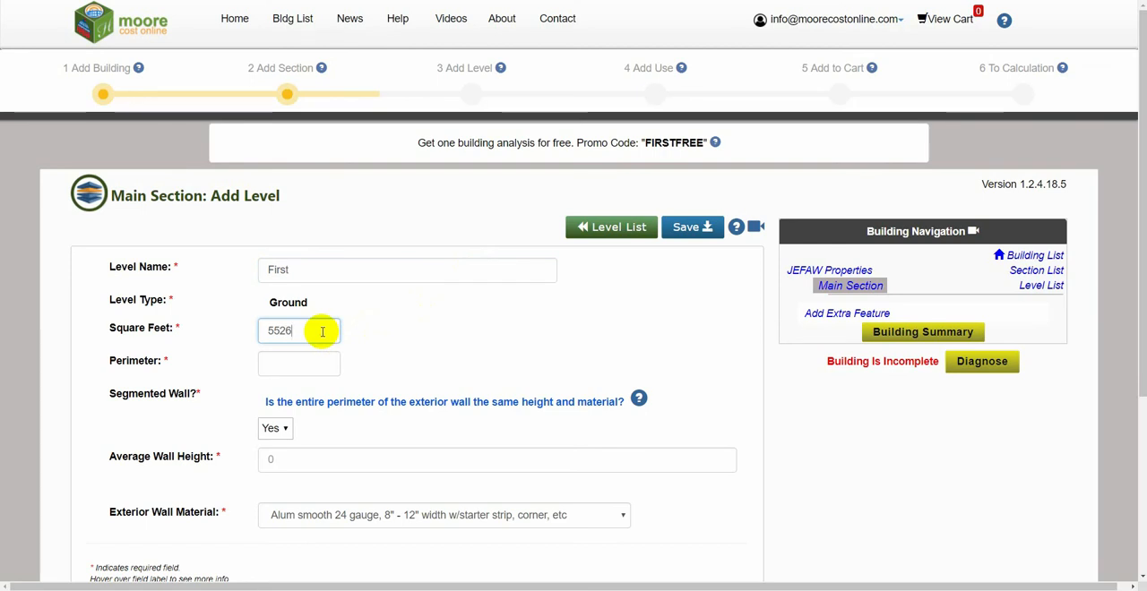
pyautogui.click(309, 365)
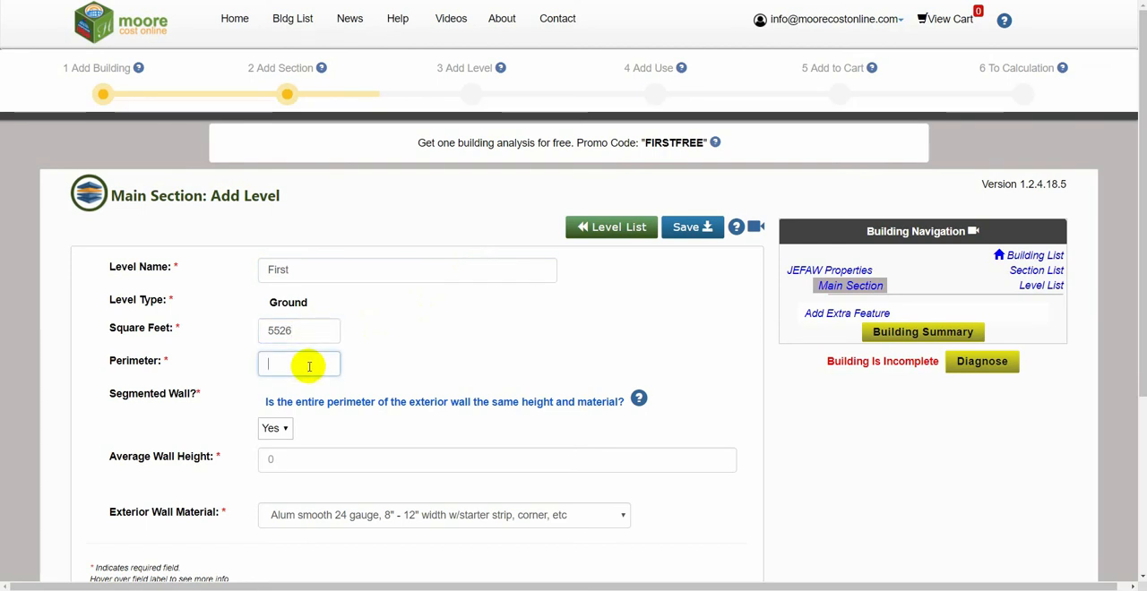
pyautogui.write('326')
# Step: Answer Yes to the uniform exterior wall question and set the average wall height to 14
pyautogui.click(282, 428)
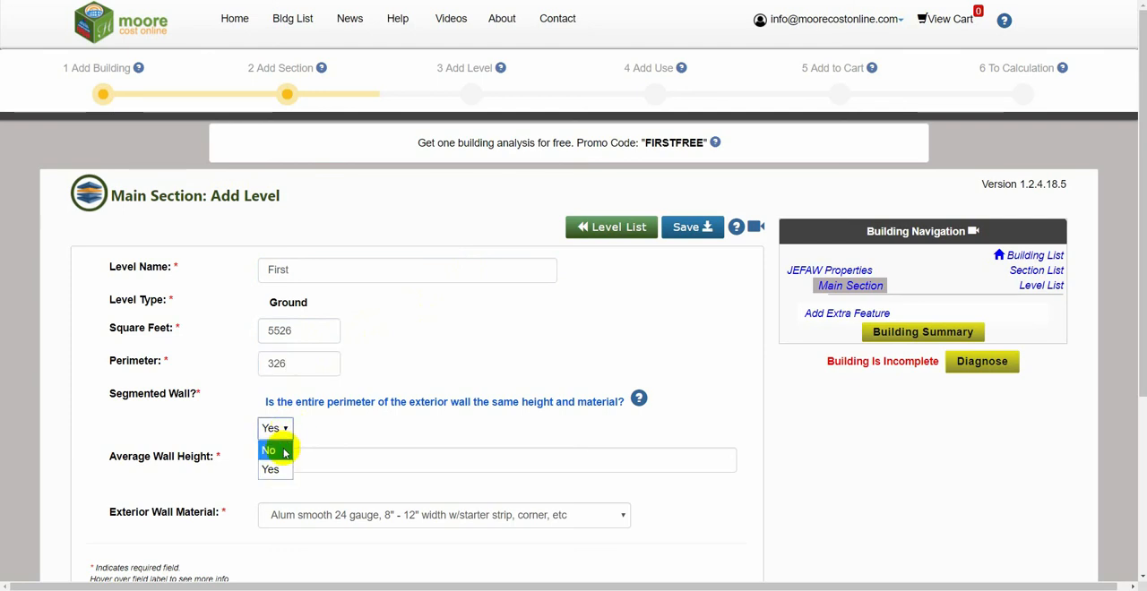
pyautogui.click(280, 470)
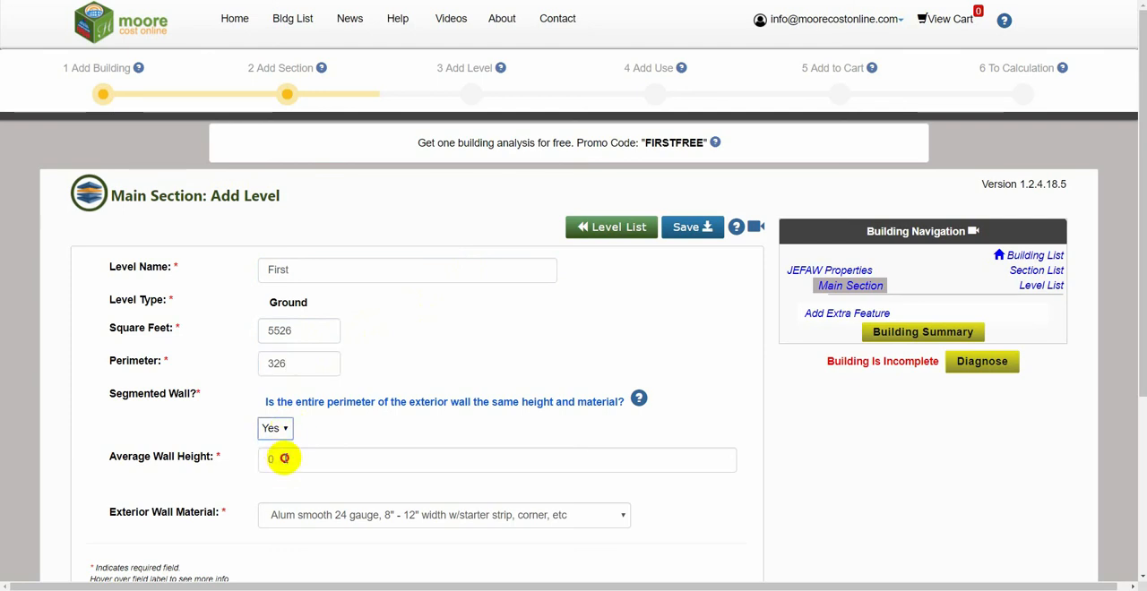
pyautogui.click(285, 459)
pyautogui.write('1')
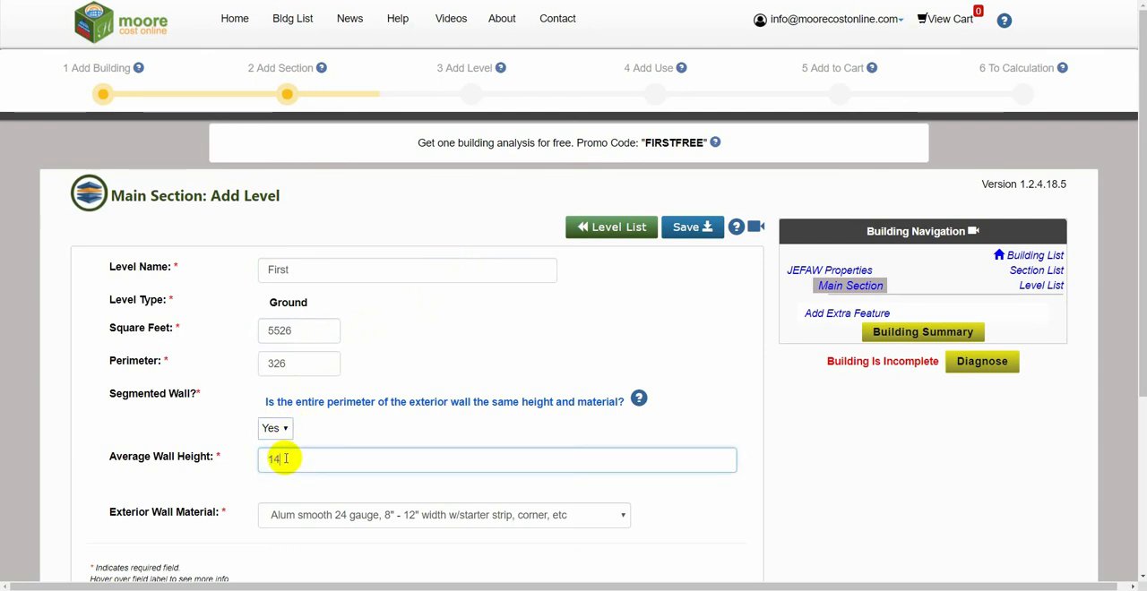
pyautogui.write('4')
# Step: Choose Brick 4" veneer facing as the level's exterior wall material
pyautogui.click(348, 514)
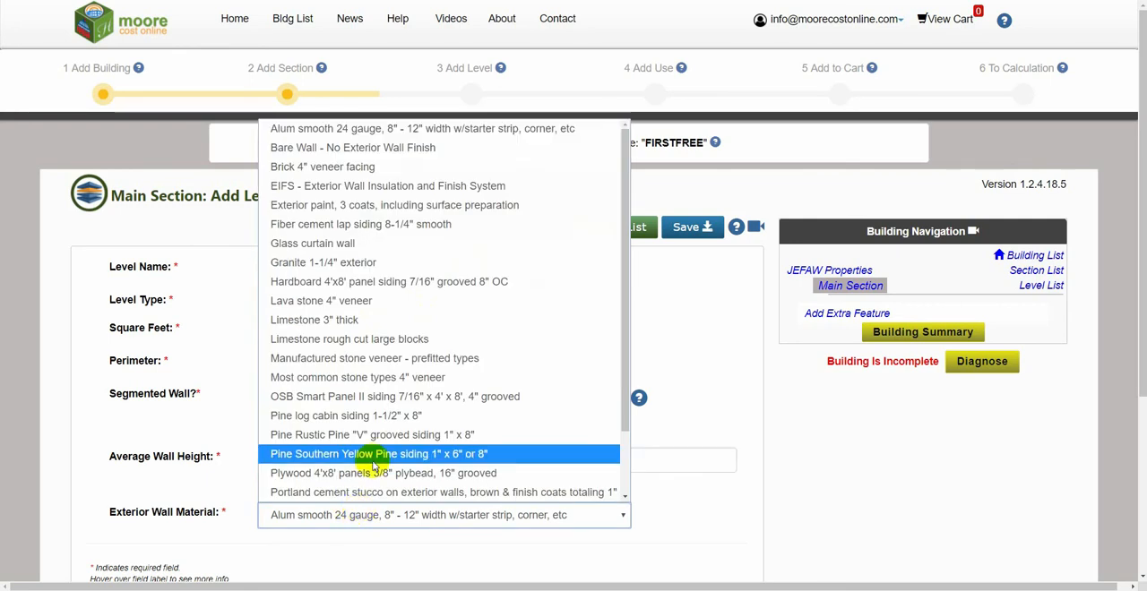
pyautogui.click(426, 170)
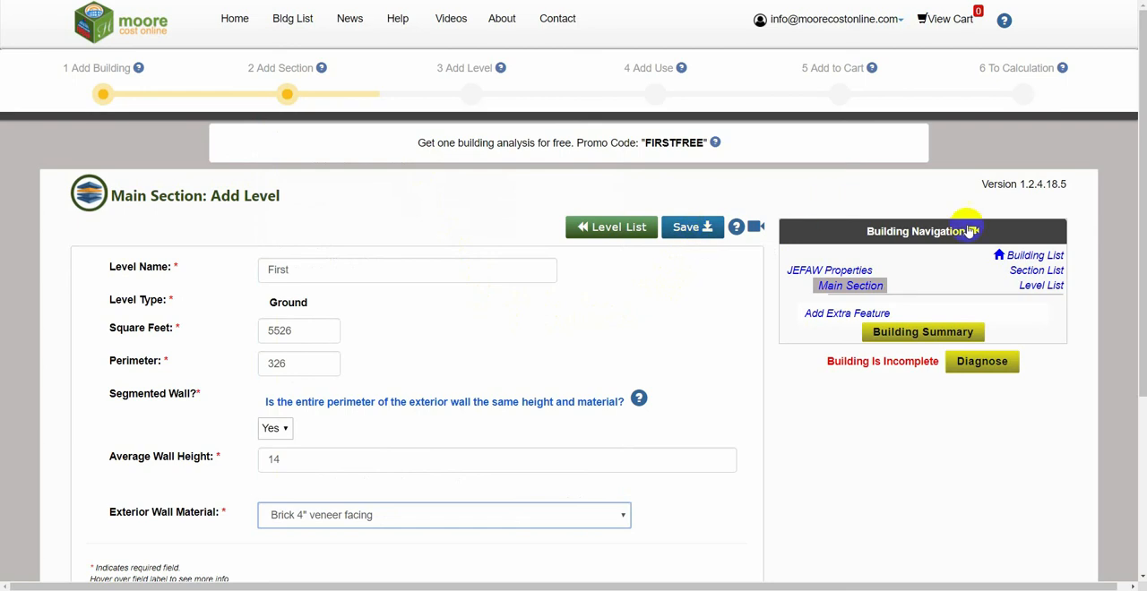
pyautogui.scroll(-1, 1136, 235)
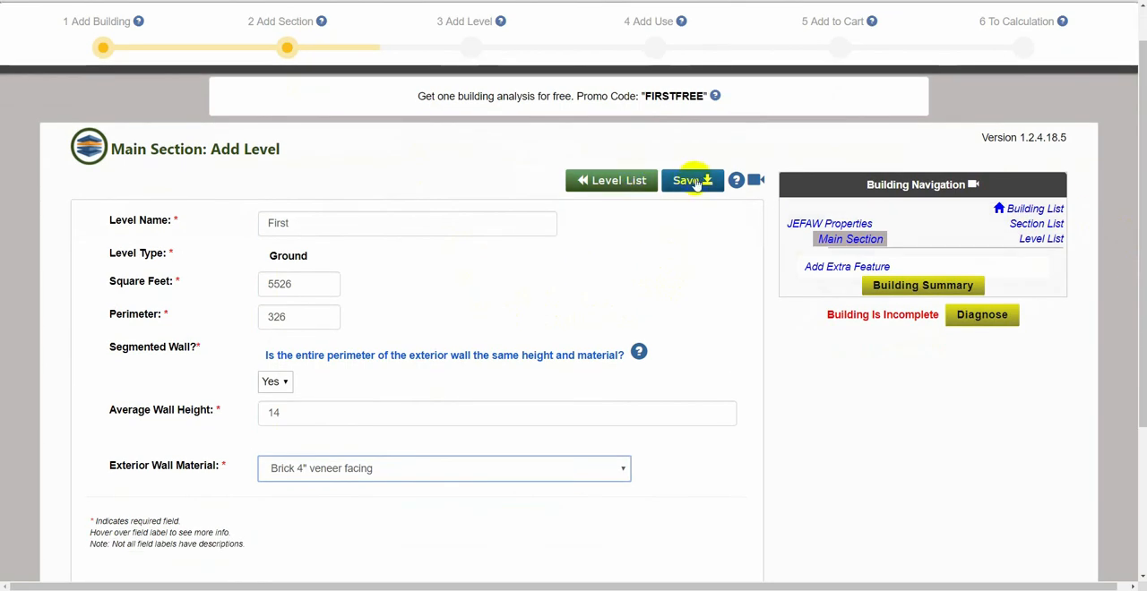
# Step: Save the level and start adding a use to it with main category General Office & Banking Uses and sub category 371 - Office, General
pyautogui.click(698, 182)
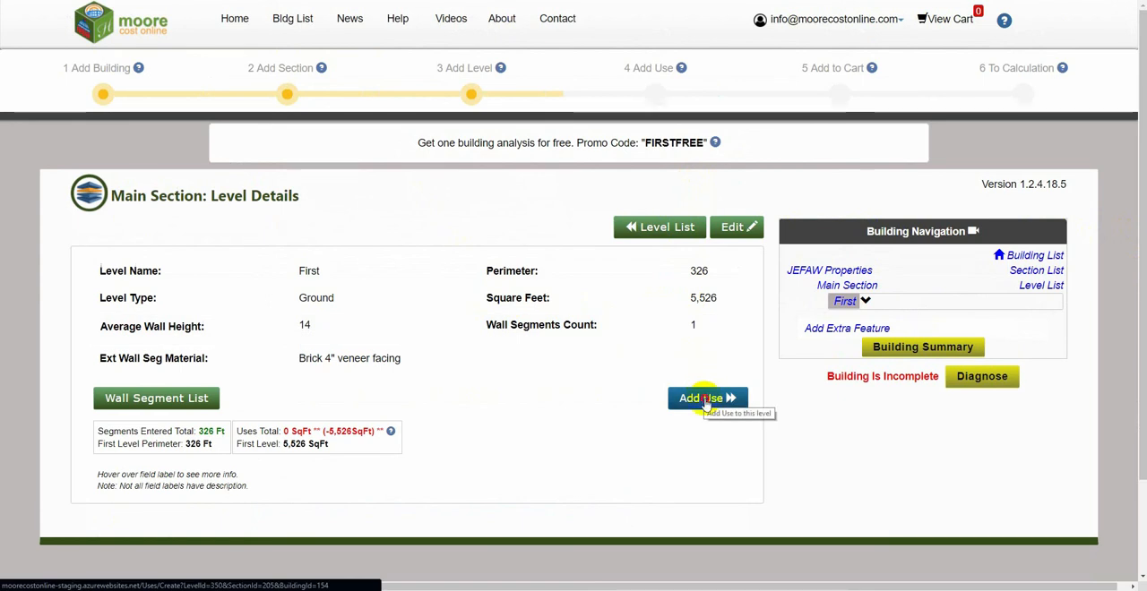
pyautogui.click(706, 403)
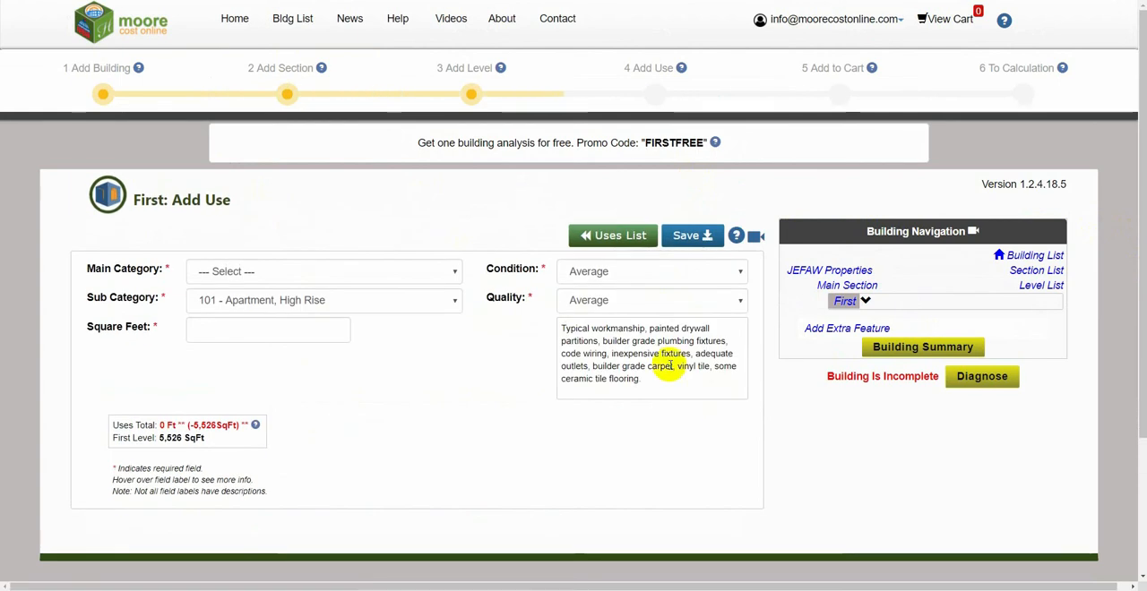
pyautogui.click(442, 271)
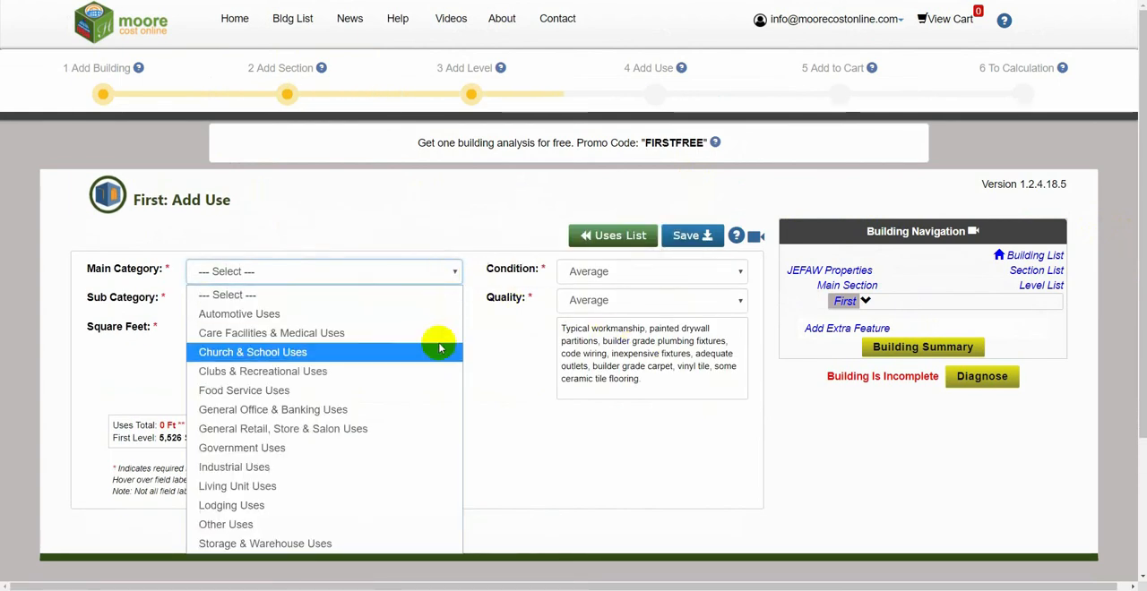
pyautogui.click(424, 409)
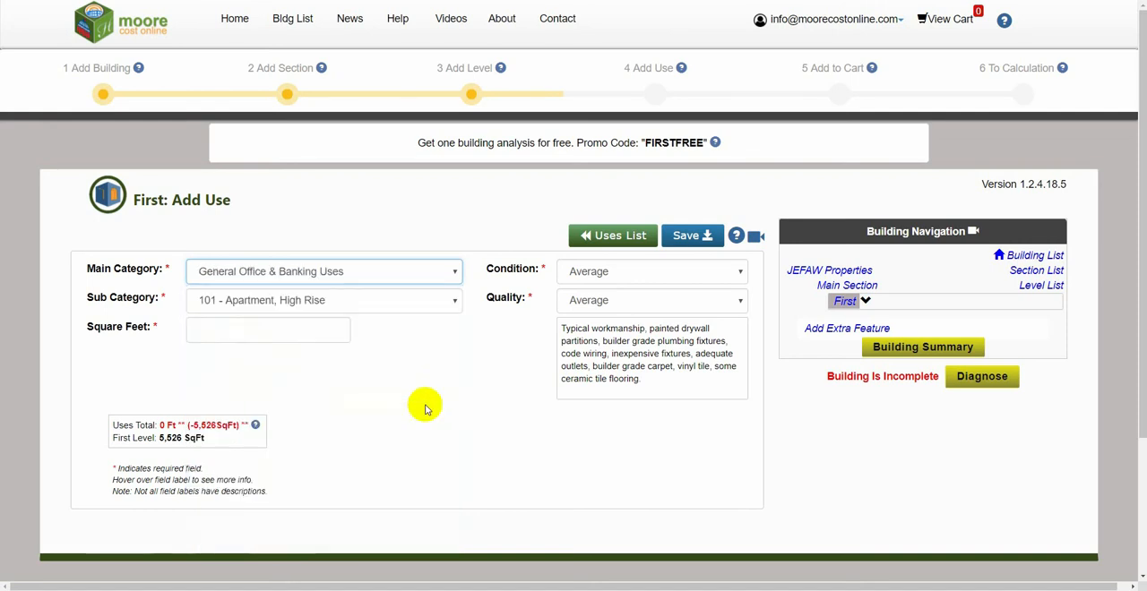
pyautogui.click(395, 299)
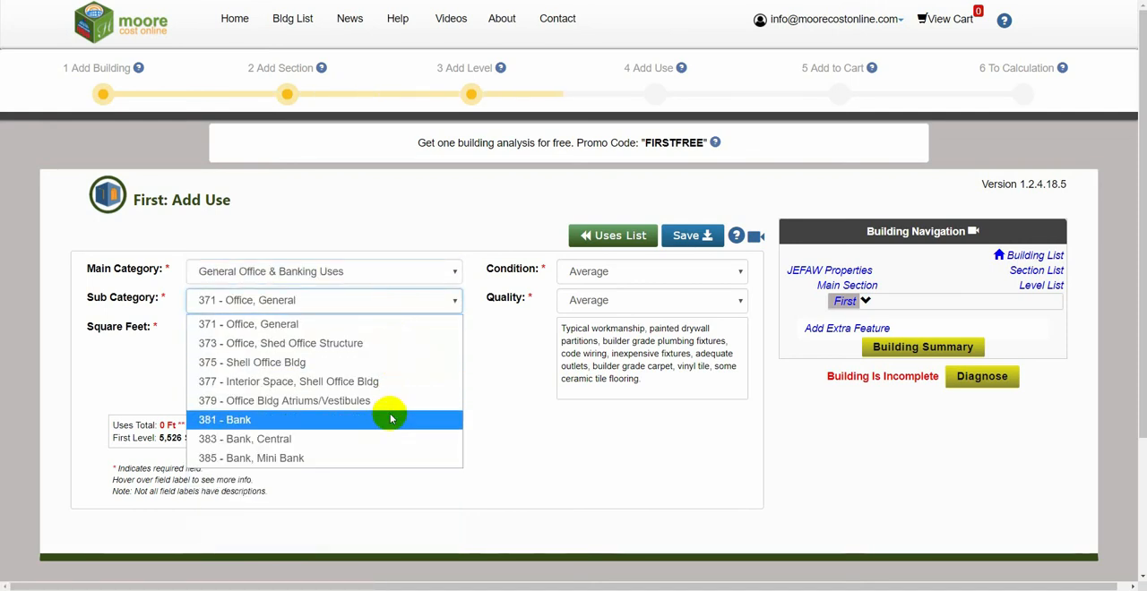
pyautogui.click(392, 331)
# Step: Set the use's area to 5526 square feet, keep condition and quality at Average, and save the use
pyautogui.click(291, 327)
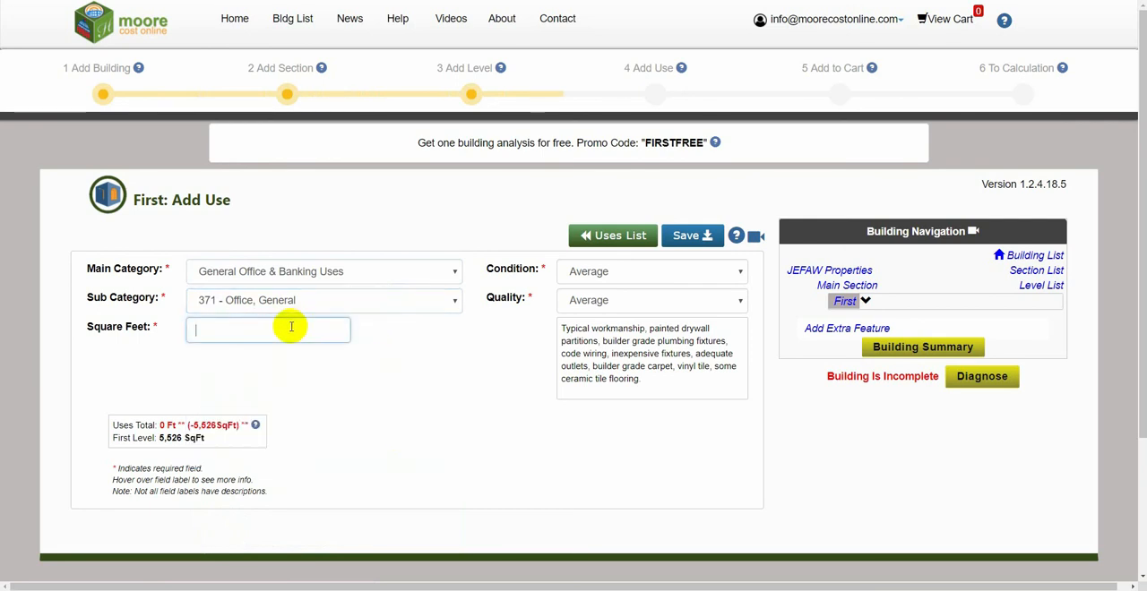
pyautogui.write('5526')
pyautogui.click(634, 276)
pyautogui.click(634, 277)
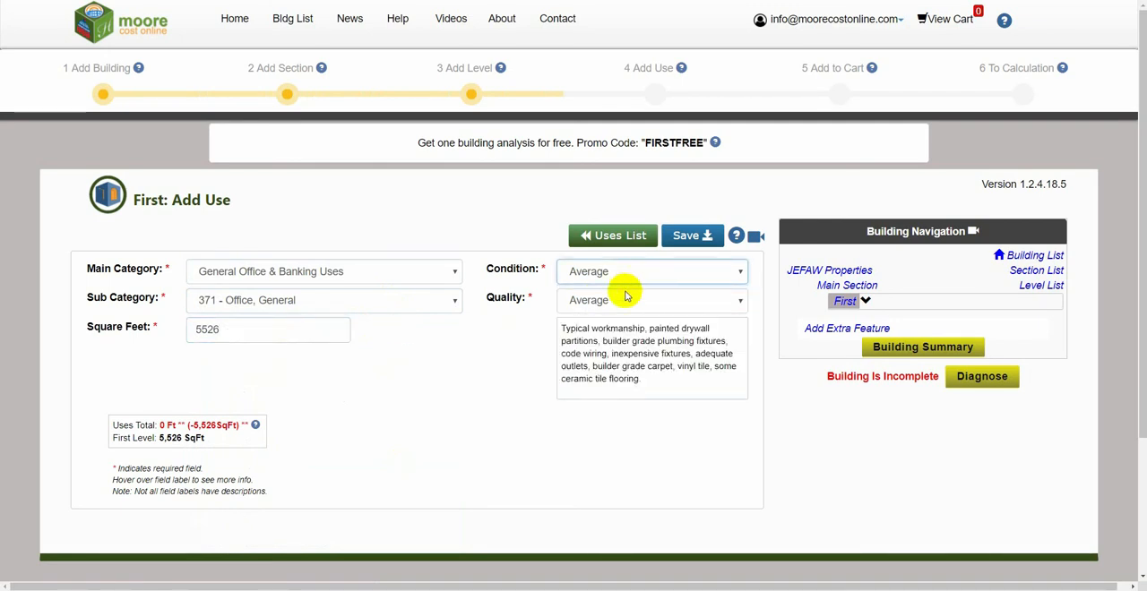
pyautogui.click(624, 303)
pyautogui.click(624, 303)
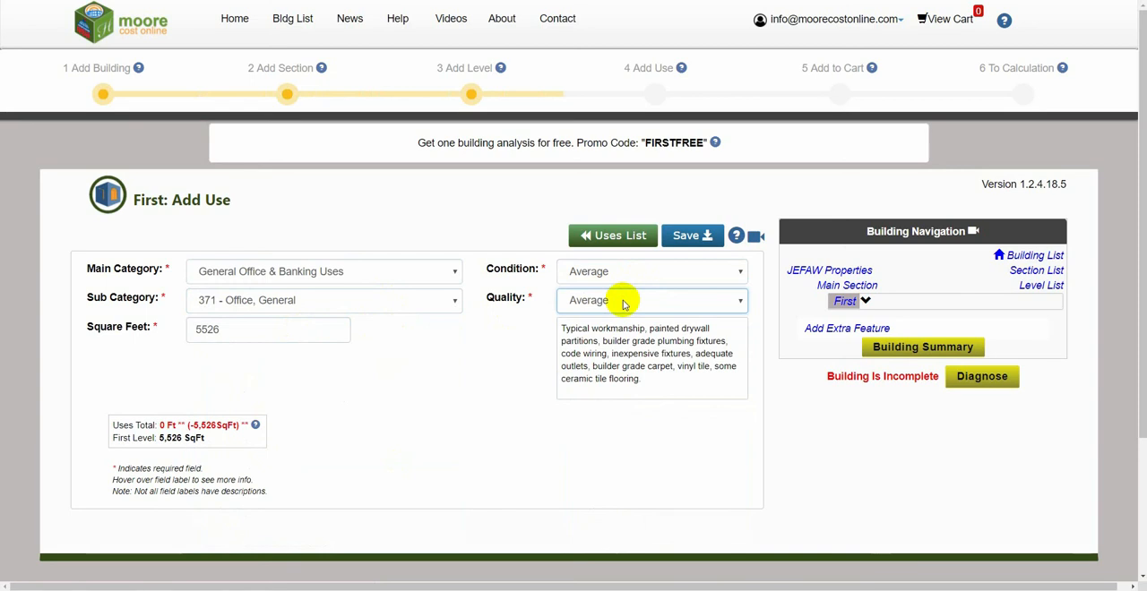
pyautogui.click(686, 240)
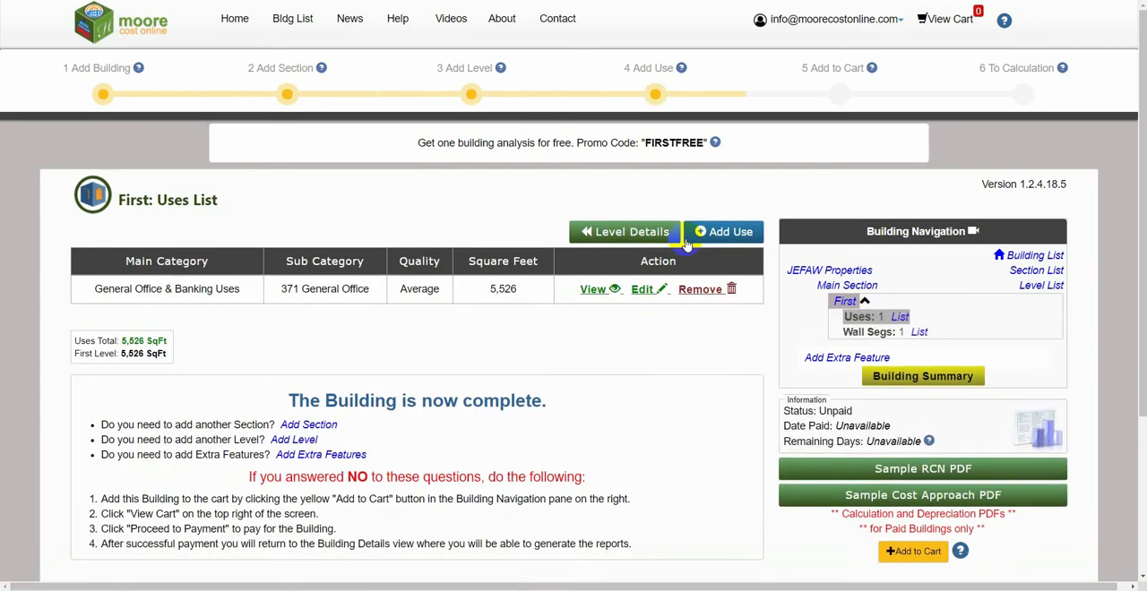
pyautogui.scroll(-3, 668, 339)
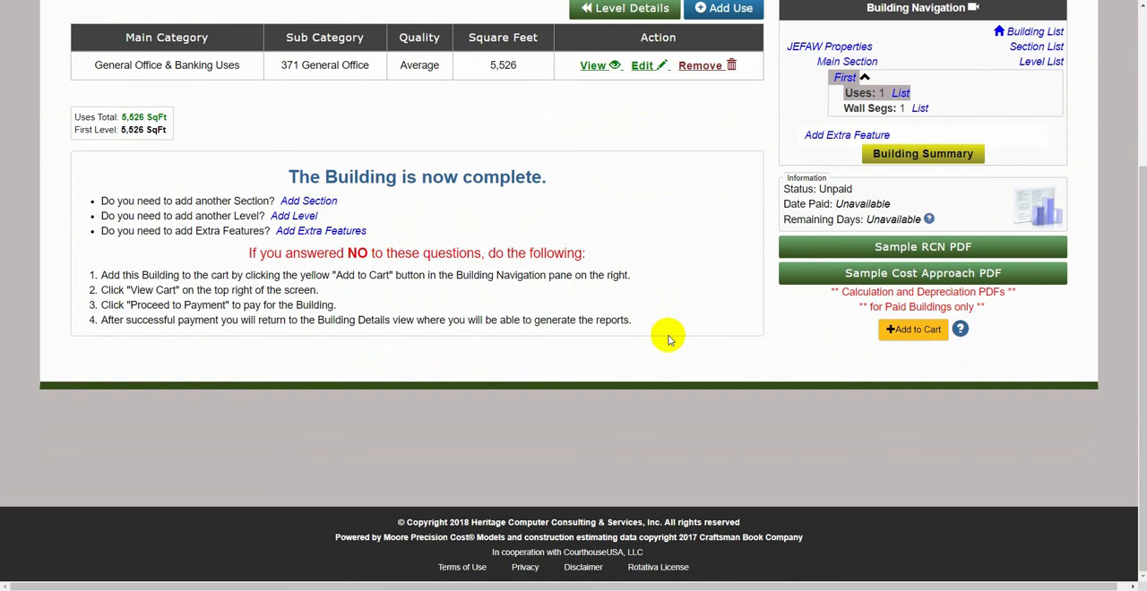
pyautogui.scroll(2, 668, 339)
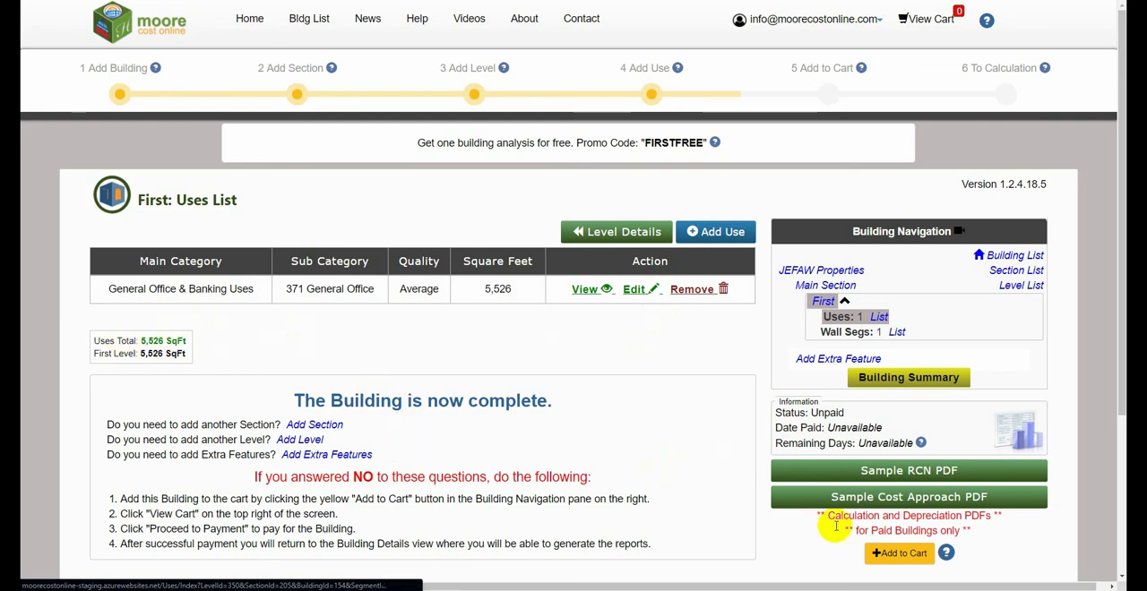
pyautogui.click(889, 560)
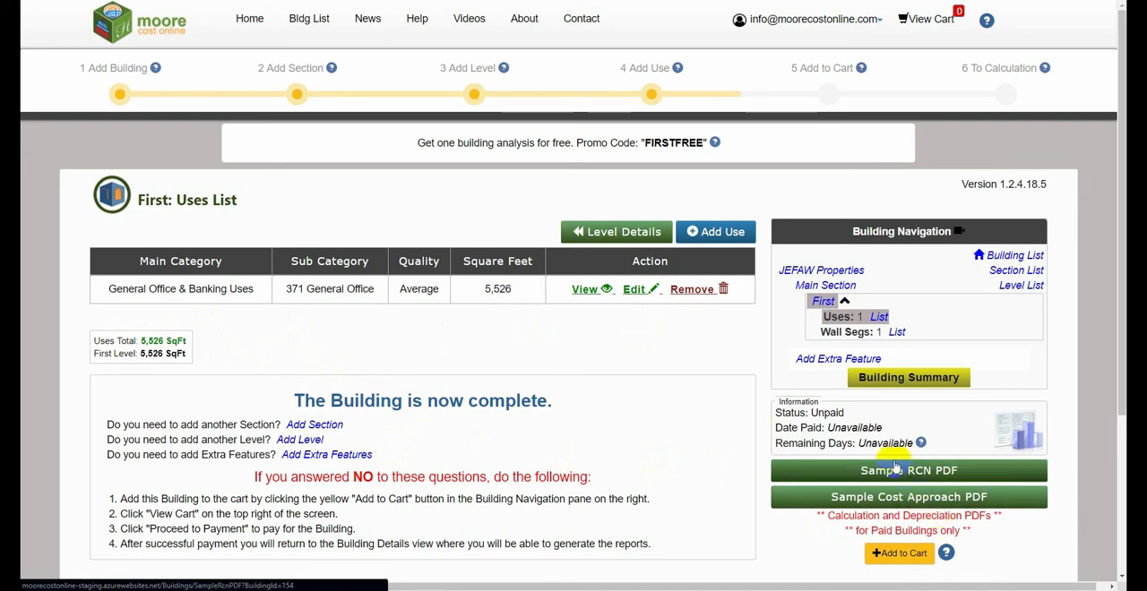
# Step: Add and save a parking lot paving extra feature described as Asphalt, 6" paving over 6" base, with 6600 SqFt
pyautogui.click(810, 360)
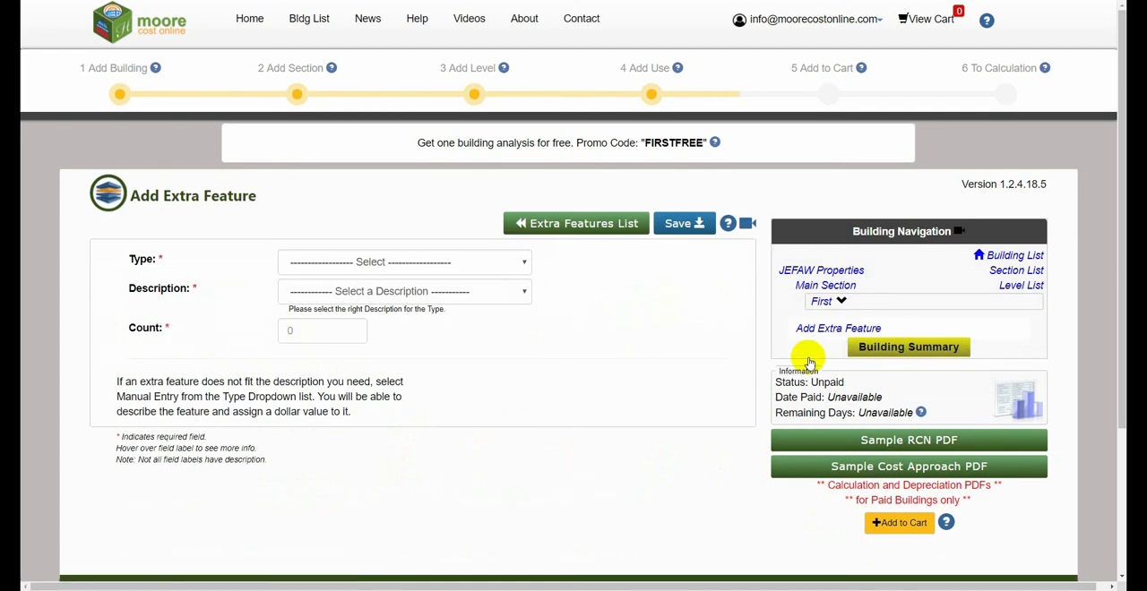
pyautogui.click(476, 261)
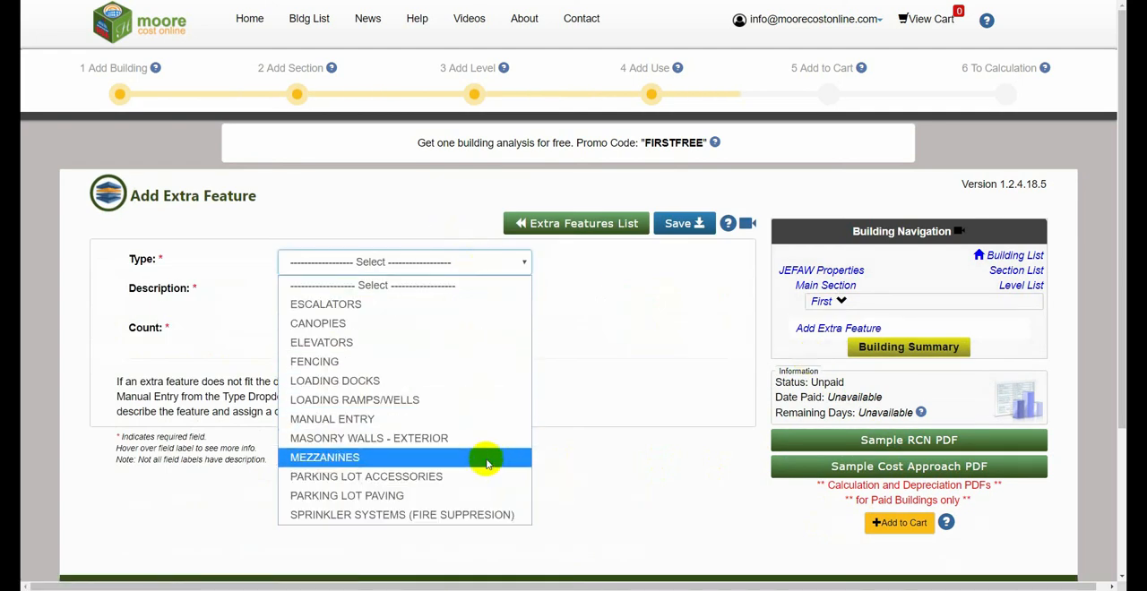
pyautogui.click(484, 495)
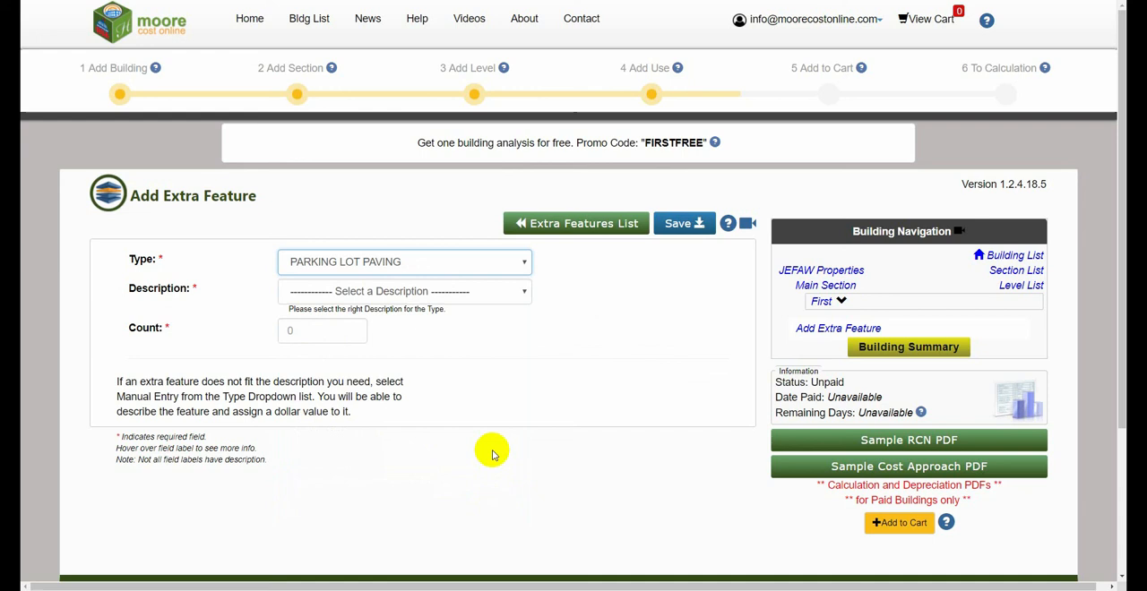
pyautogui.click(486, 294)
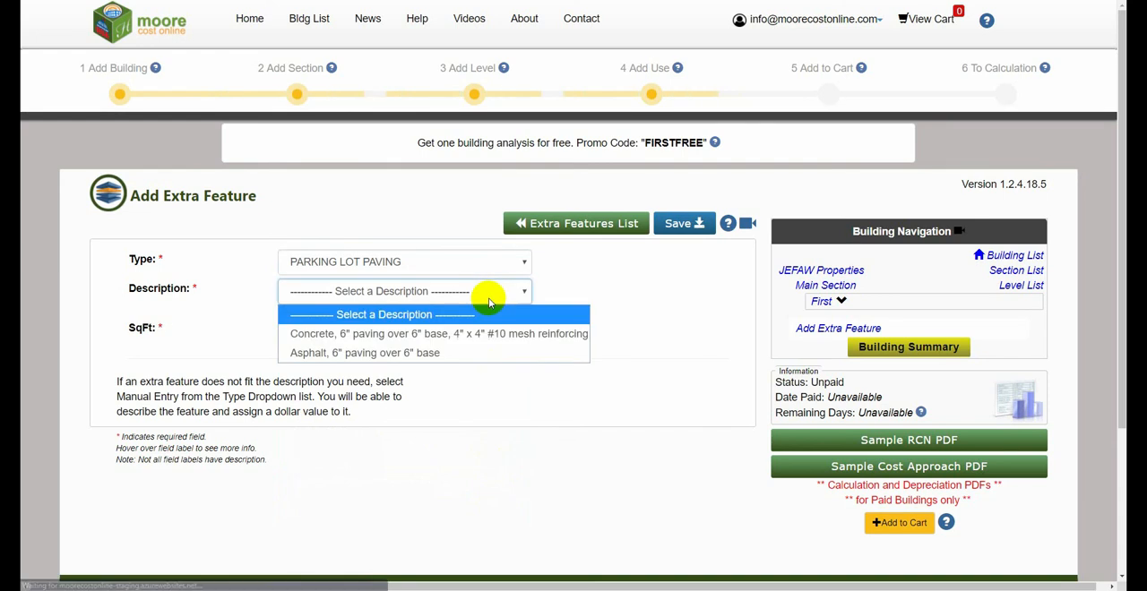
pyautogui.click(473, 352)
pyautogui.click(336, 334)
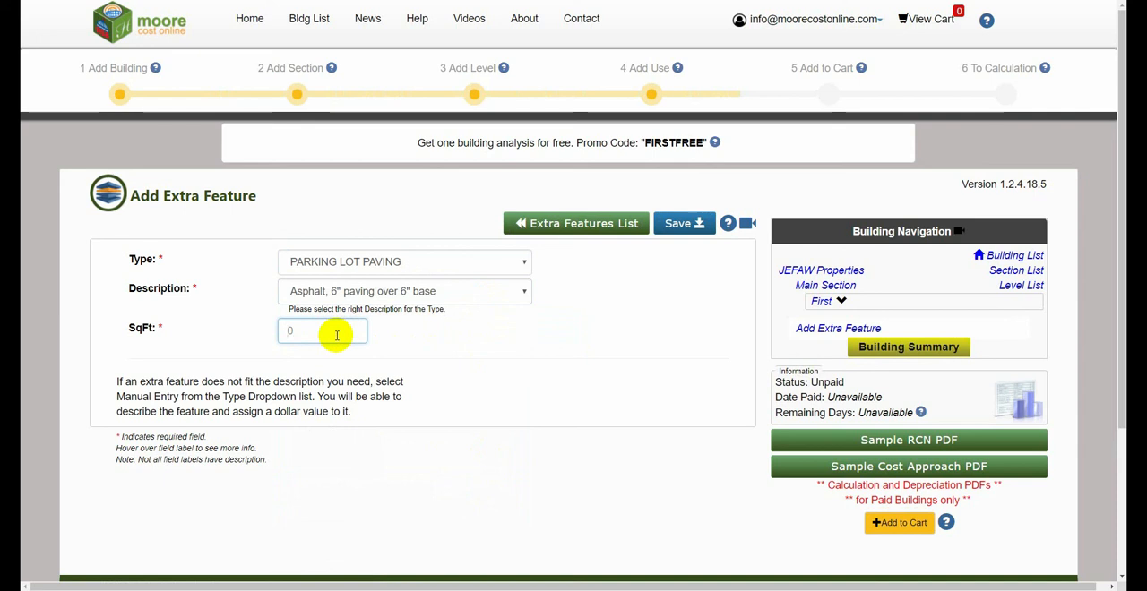
pyautogui.write('6600')
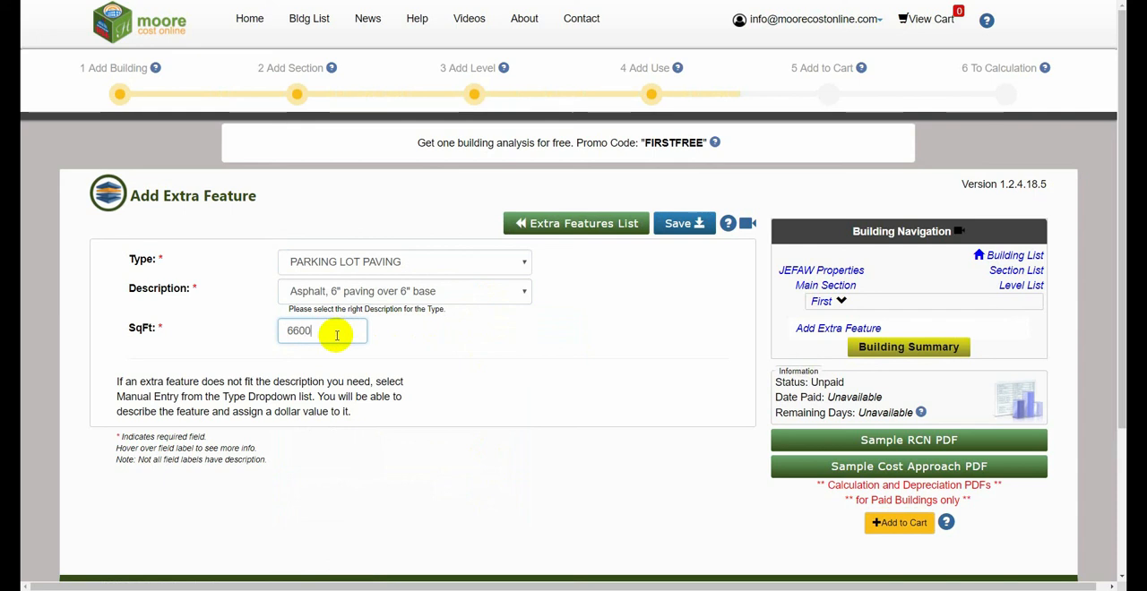
pyautogui.click(688, 236)
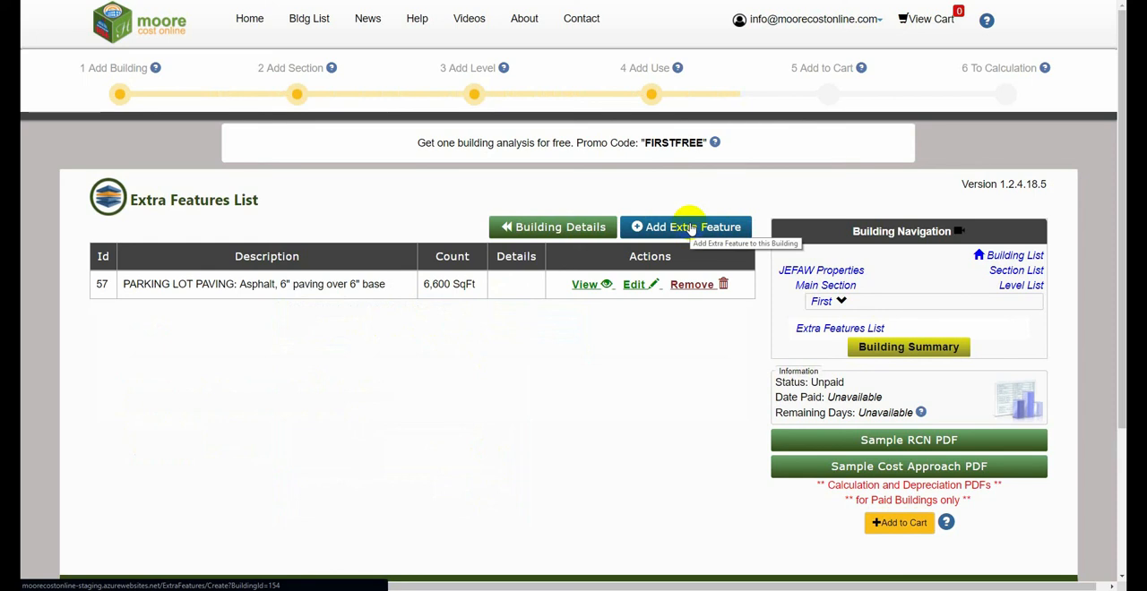
# Step: Add and save a manual entry extra feature described as "Site Improvement: Added Hallway 10 Sqft." with a cost of 8010
pyautogui.click(690, 228)
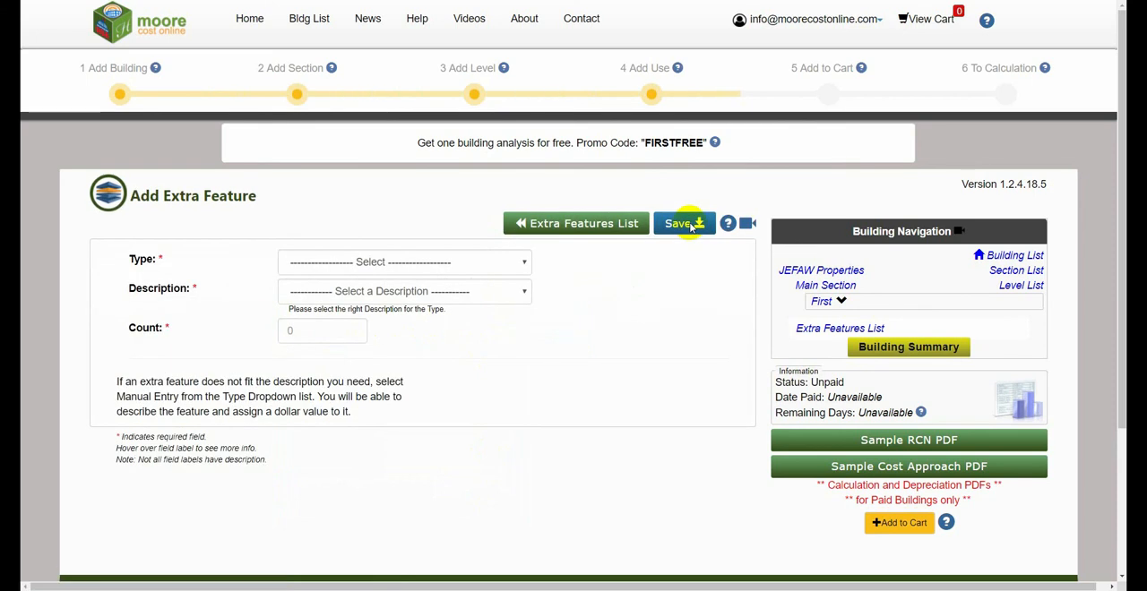
pyautogui.click(403, 267)
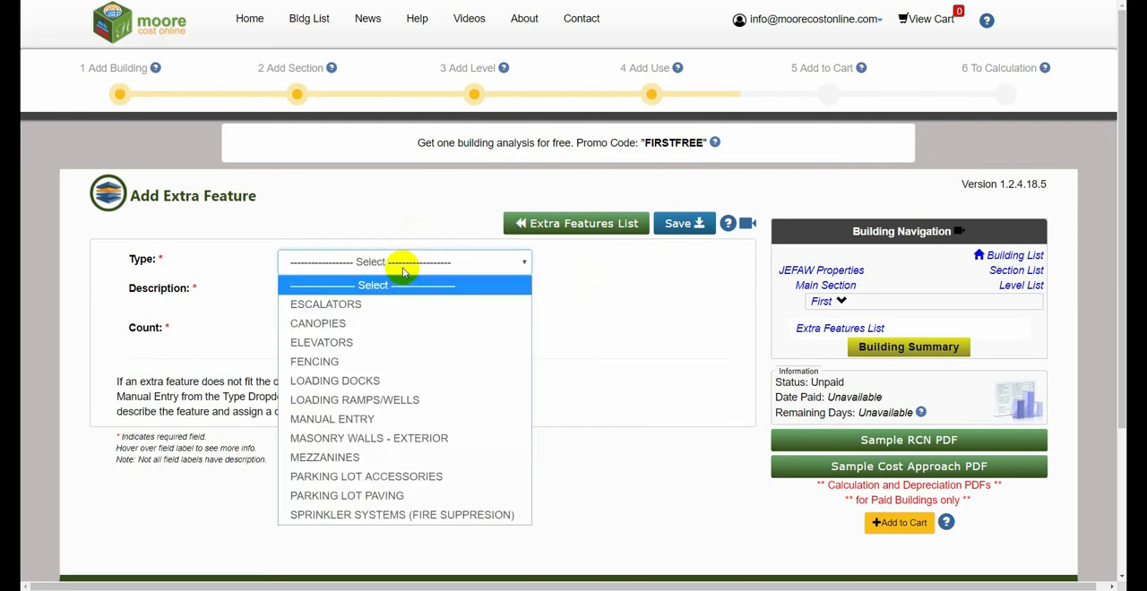
pyautogui.click(443, 418)
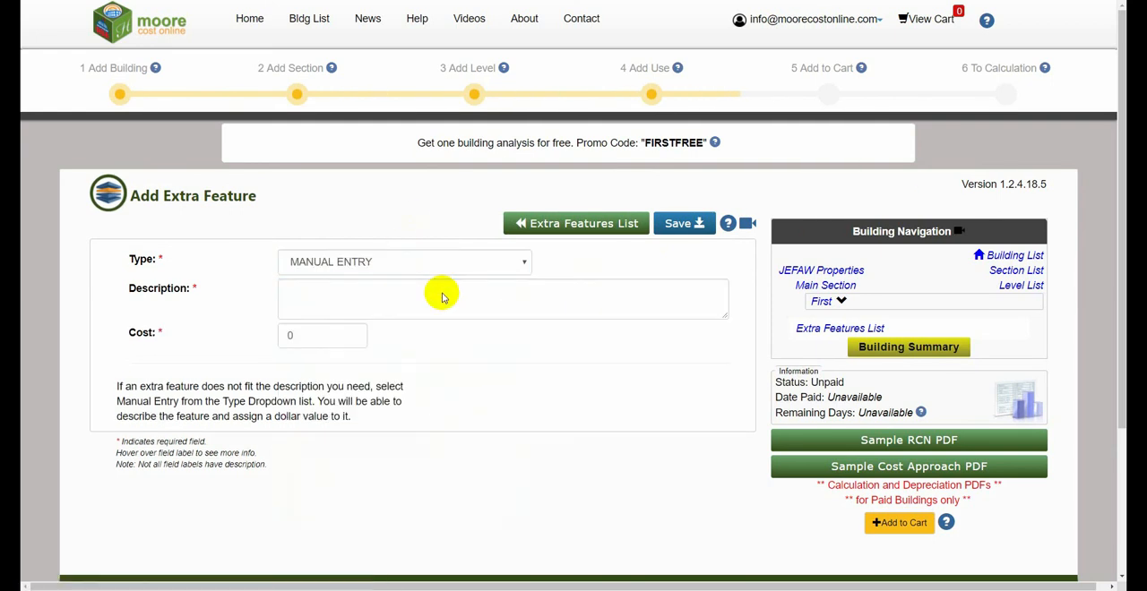
pyautogui.click(441, 298)
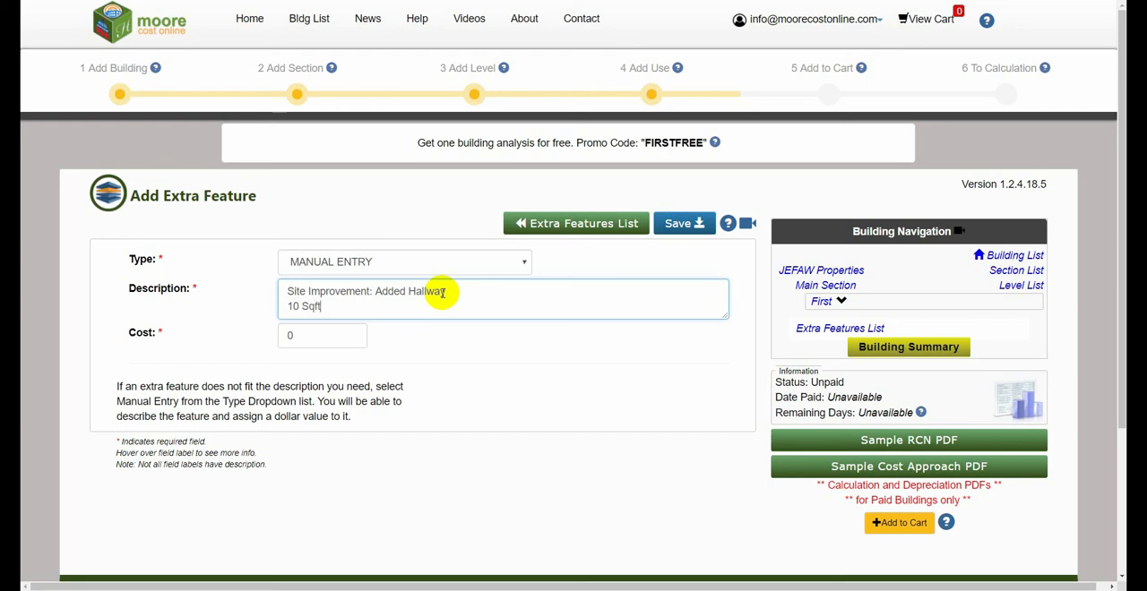
pyautogui.click(349, 334)
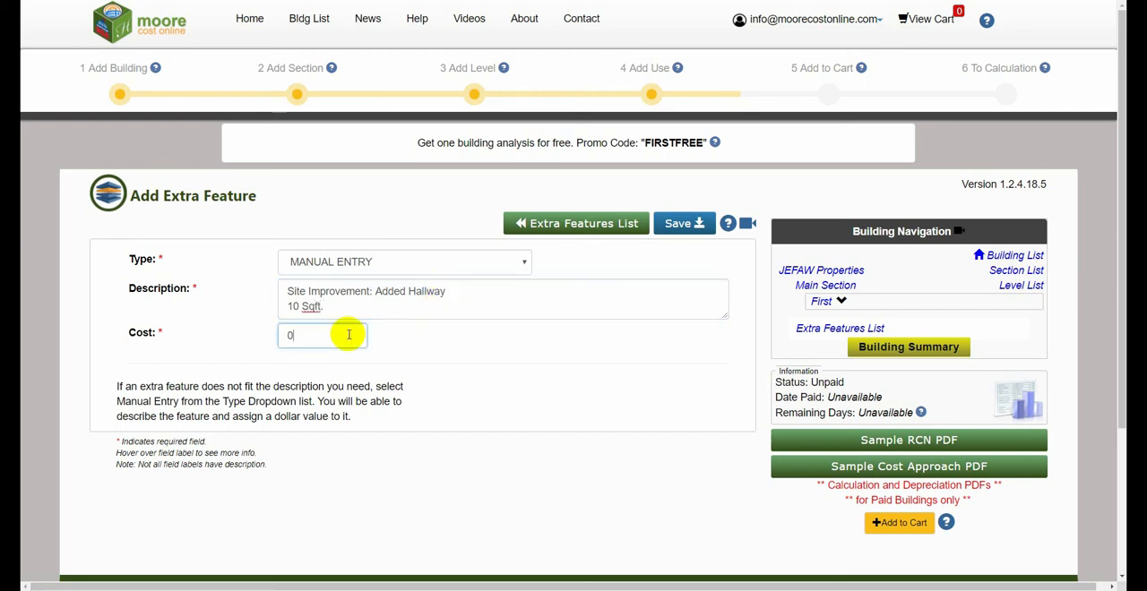
pyautogui.click(685, 224)
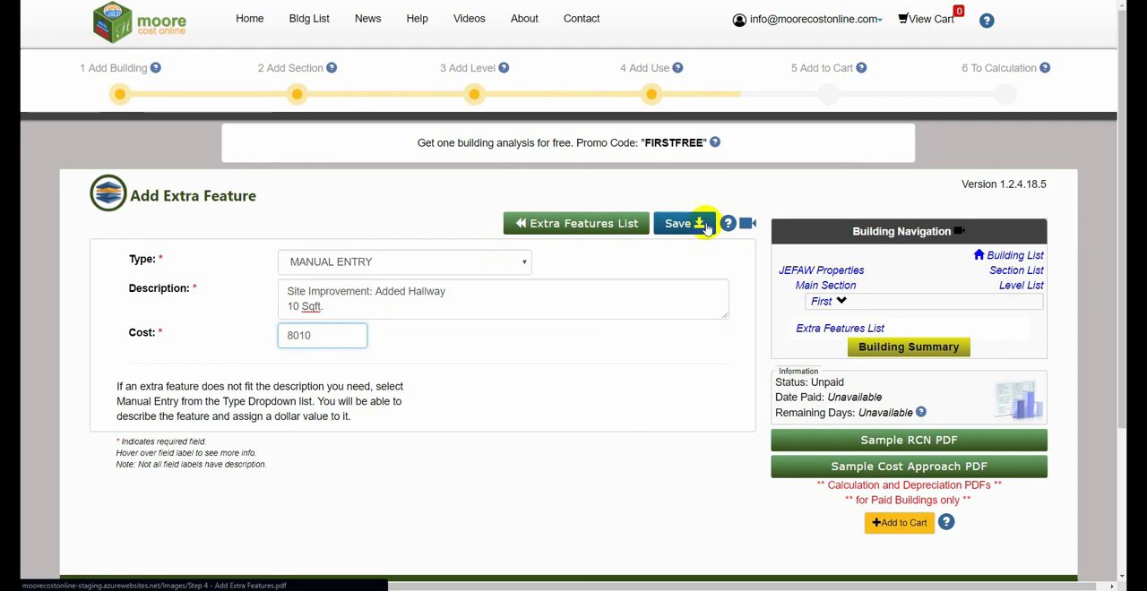